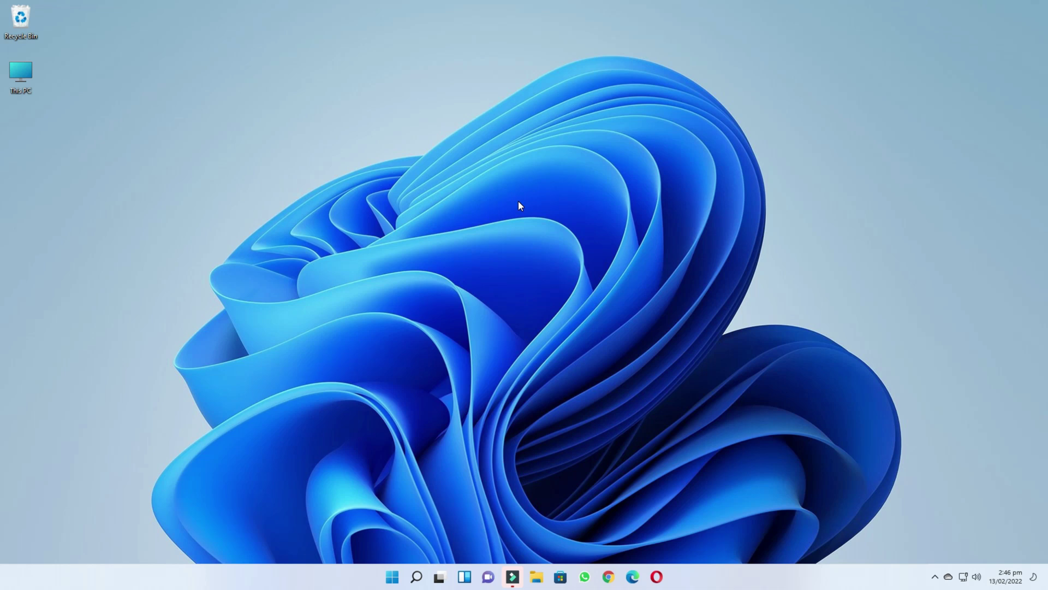
- Search Google for virtualbox and open the VirtualBox 6.1 downloads page on virtualbox.org
left_click(608, 576)
type("v")
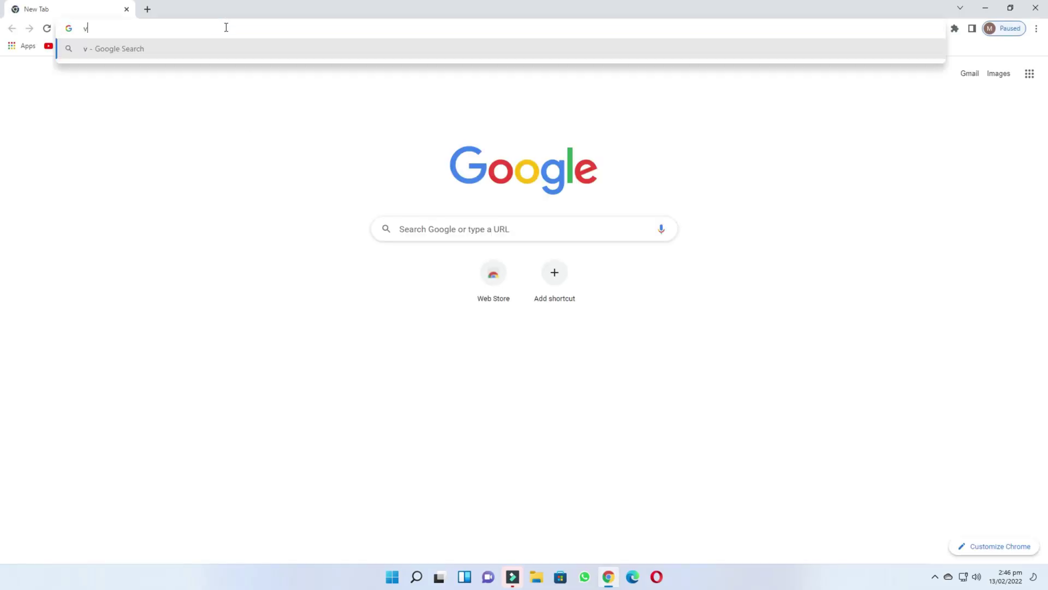
type("irtualbox")
key("Return")
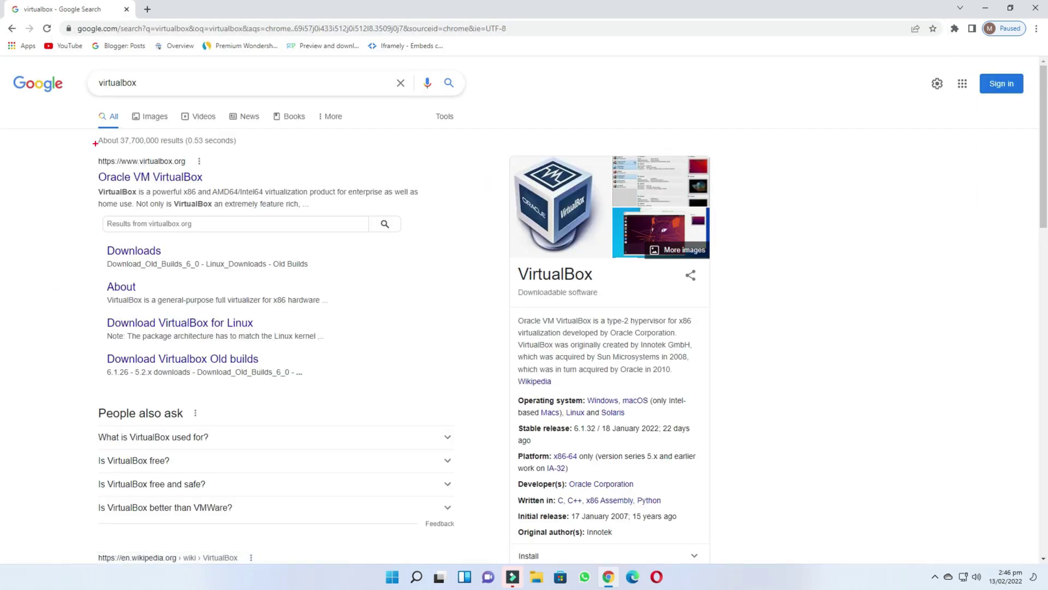
left_click(153, 176)
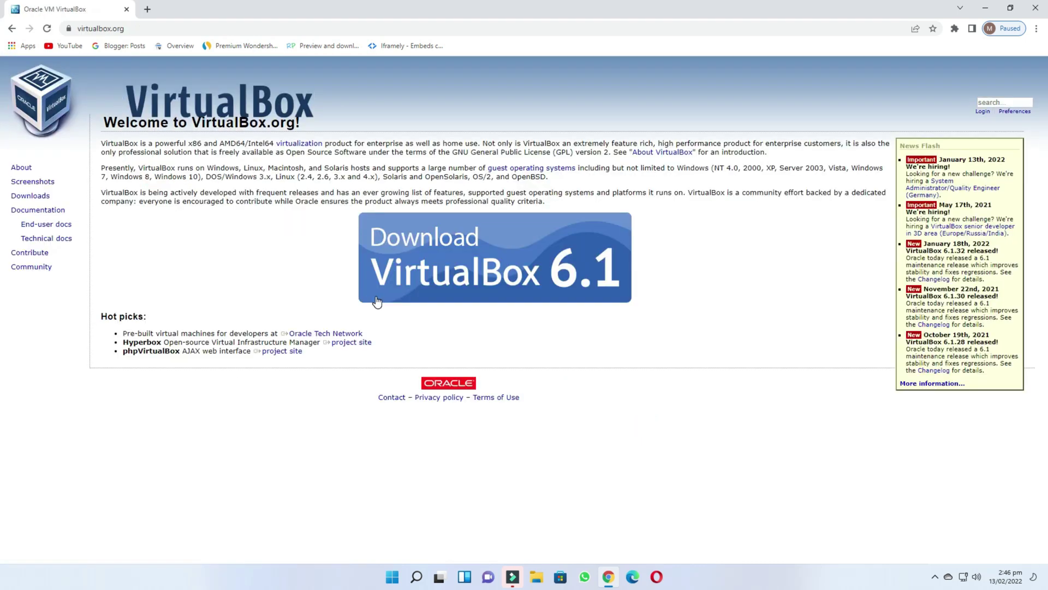
left_click(359, 213)
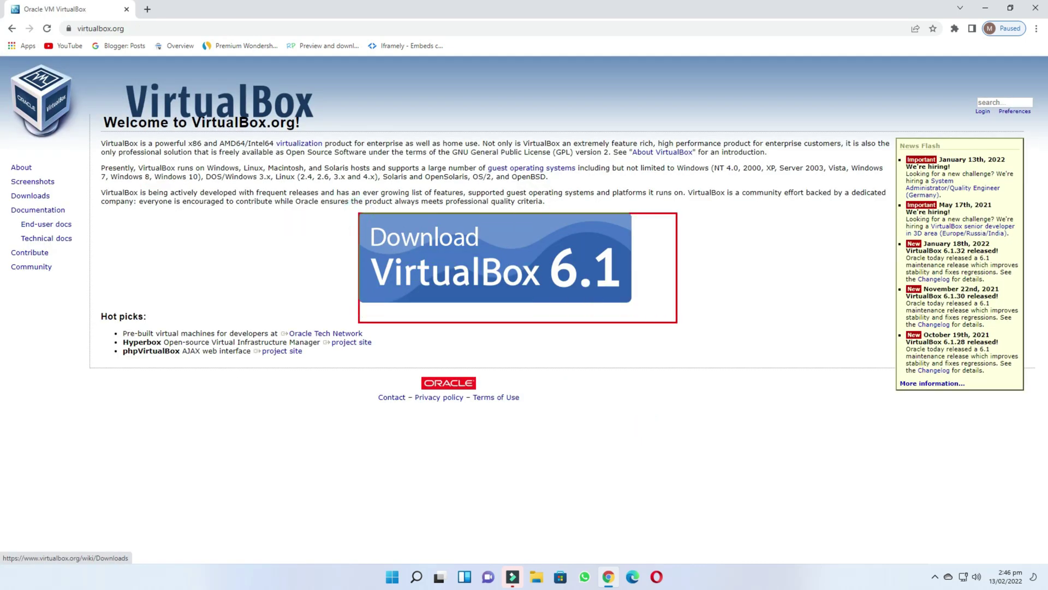
left_click(471, 254)
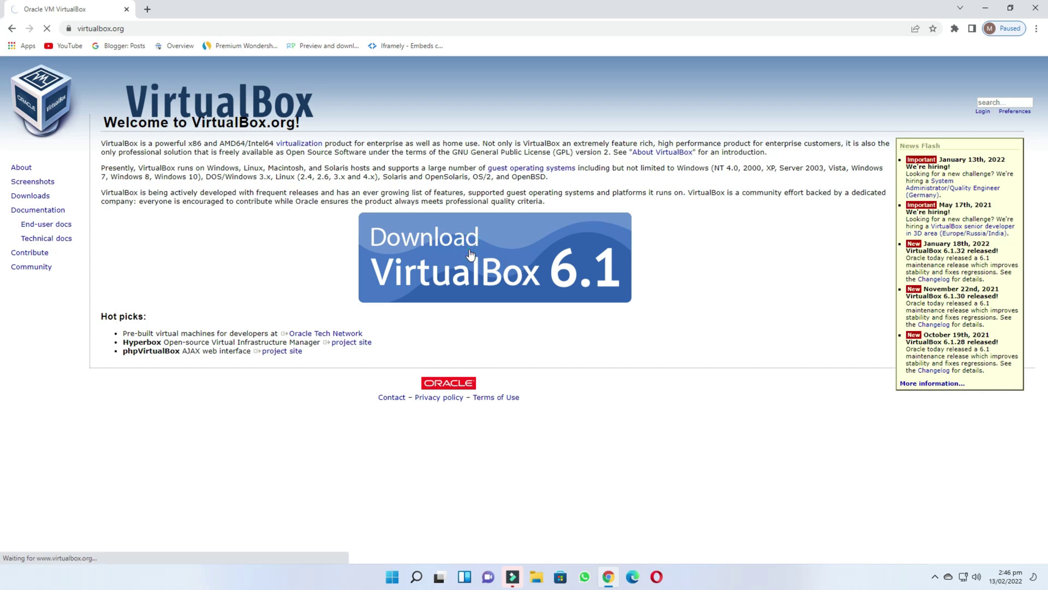
- Download the VirtualBox 6.1.32 installer for Windows hosts, dismiss the notices, and minimize Chrome
scroll(468, 252, "down", 1)
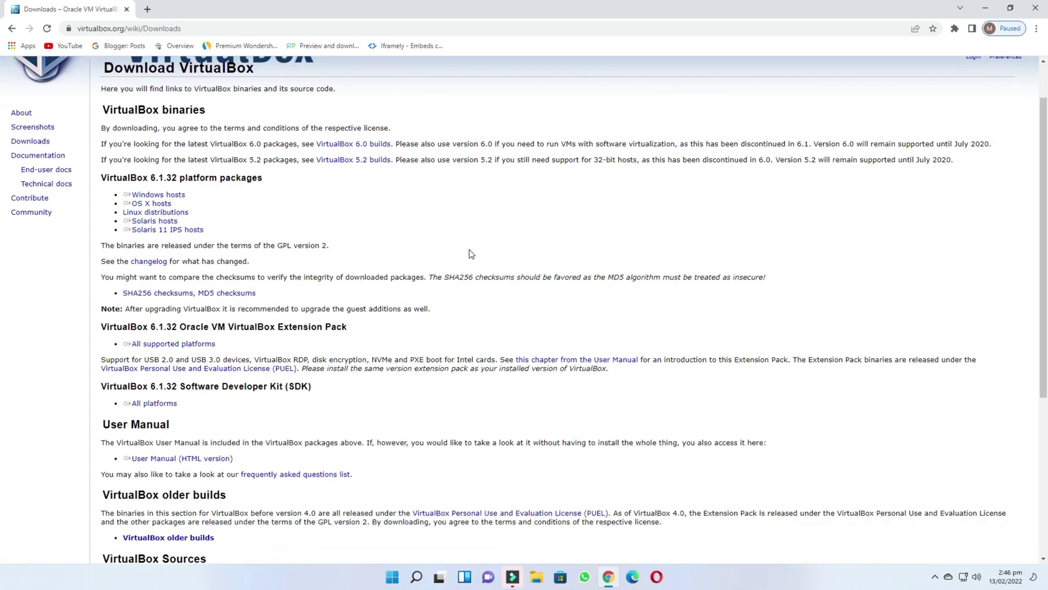
left_click_drag(105, 197, 185, 196)
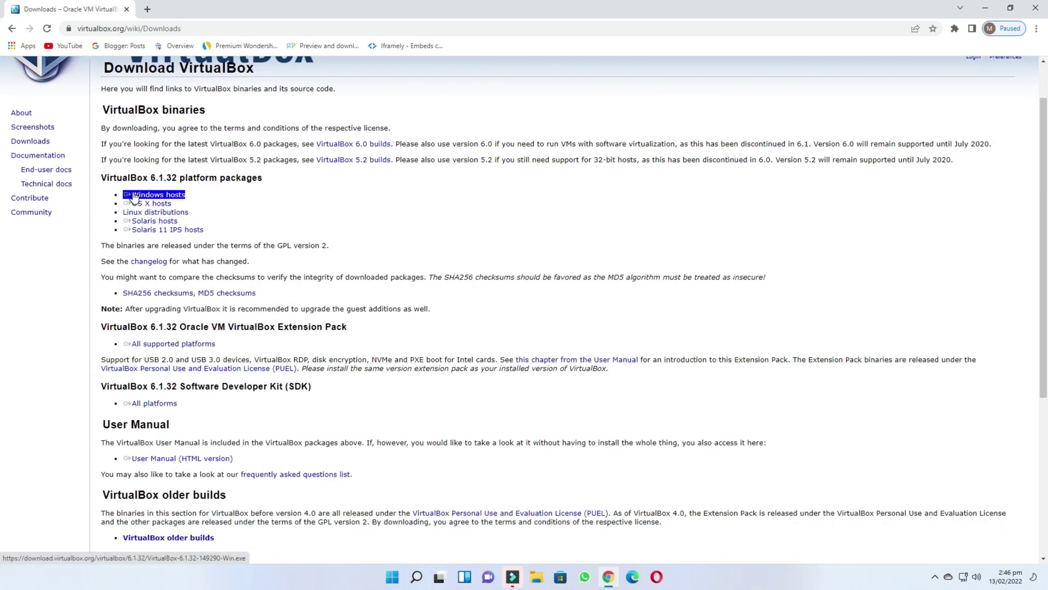
left_click_drag(118, 190, 197, 201)
left_click(163, 196)
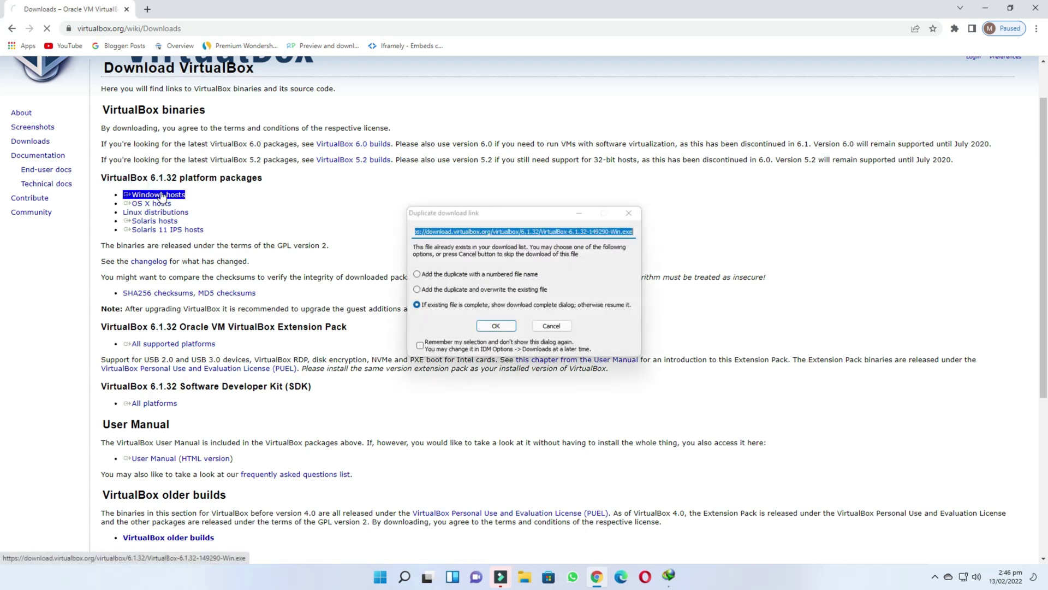
left_click(496, 327)
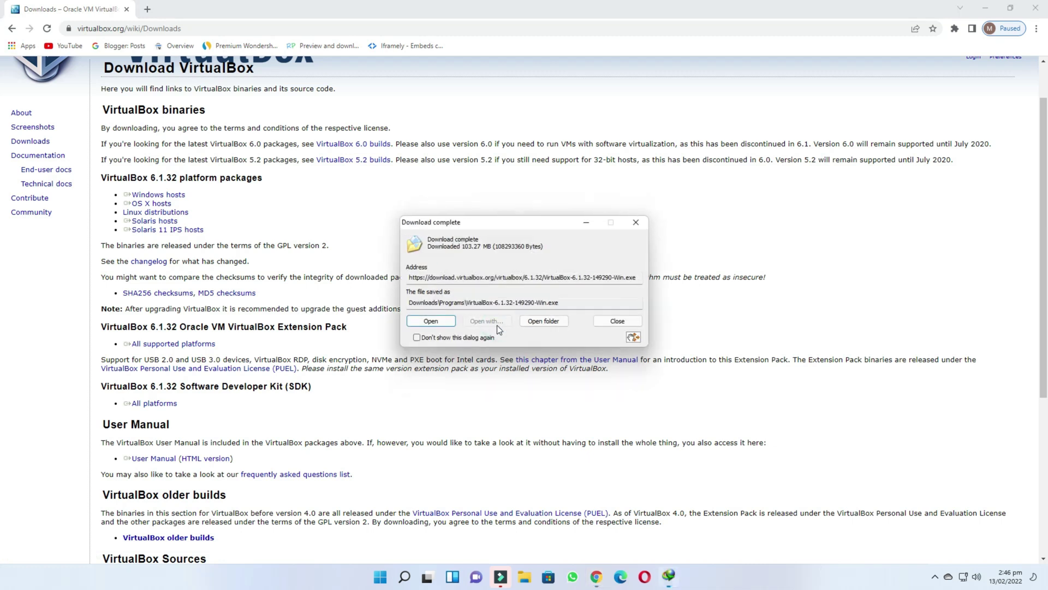
left_click(639, 228)
left_click(986, 9)
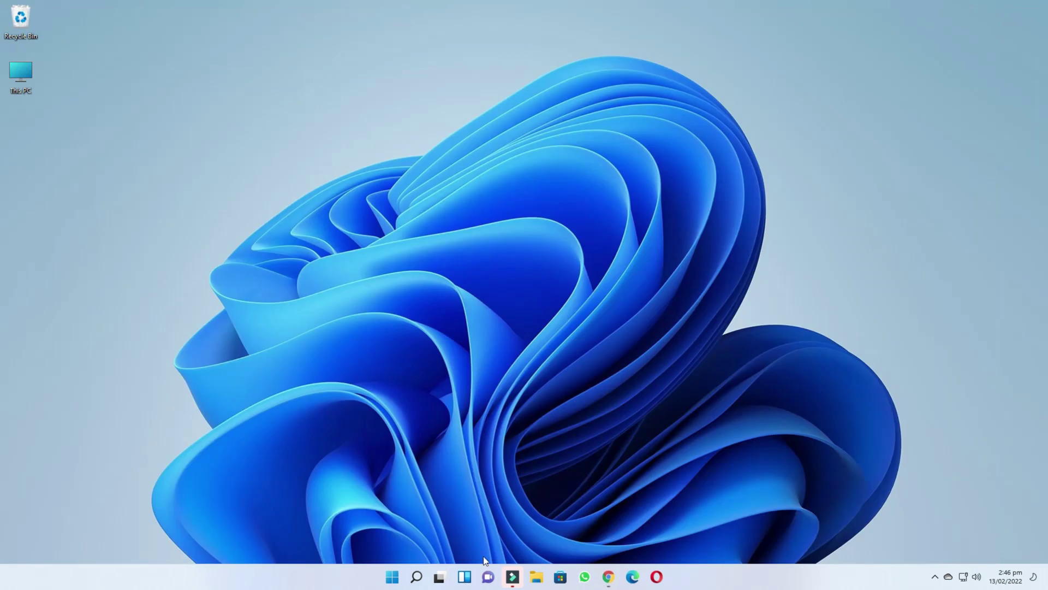
- Run the VirtualBox-6.1.32-149290-Win installer from Downloads > Programs as administrator
left_click(539, 579)
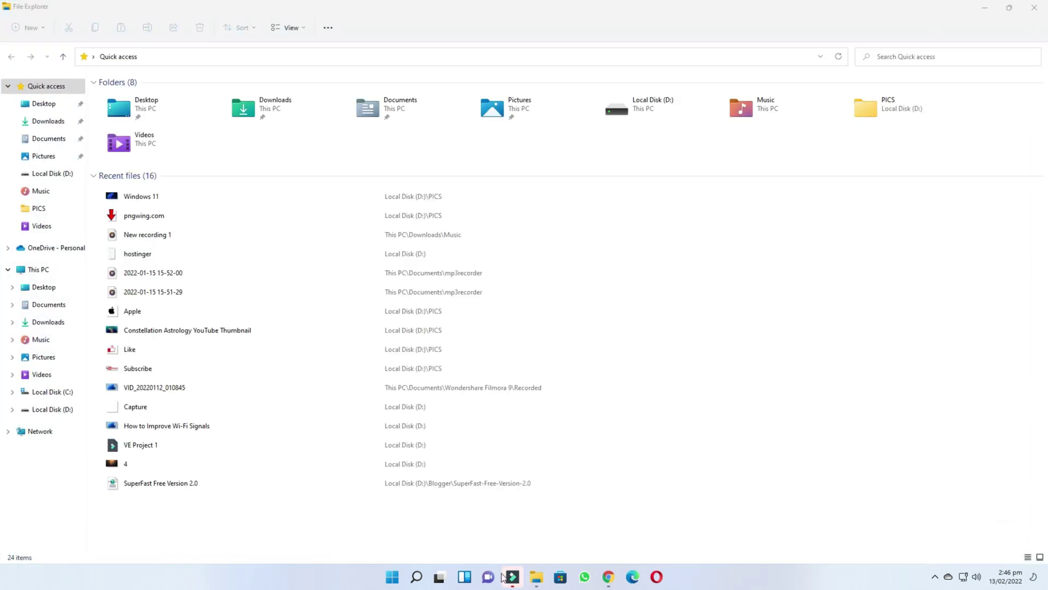
left_click(49, 322)
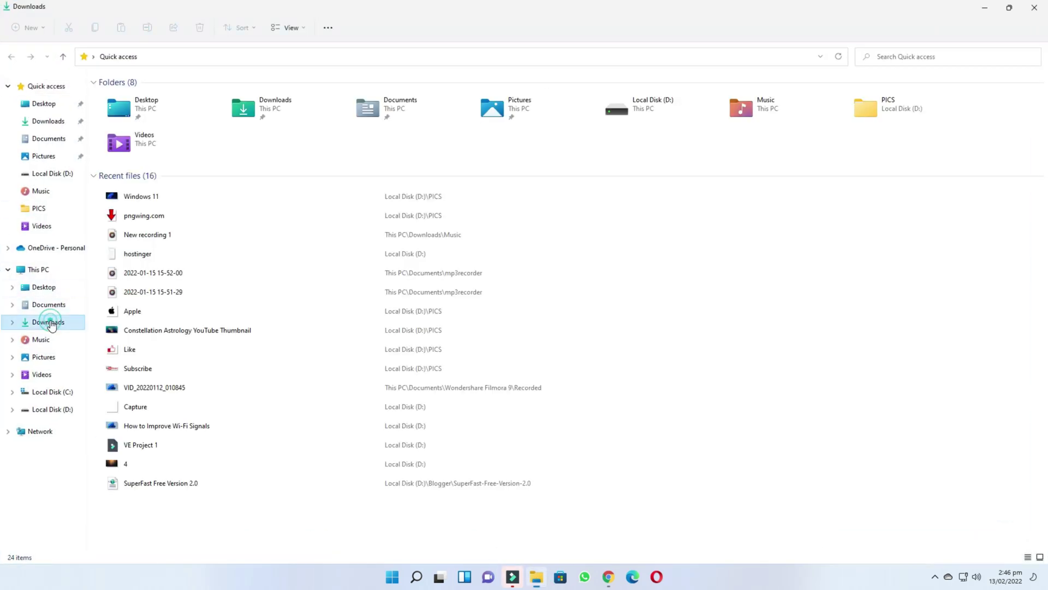
double_click(114, 124)
right_click(184, 105)
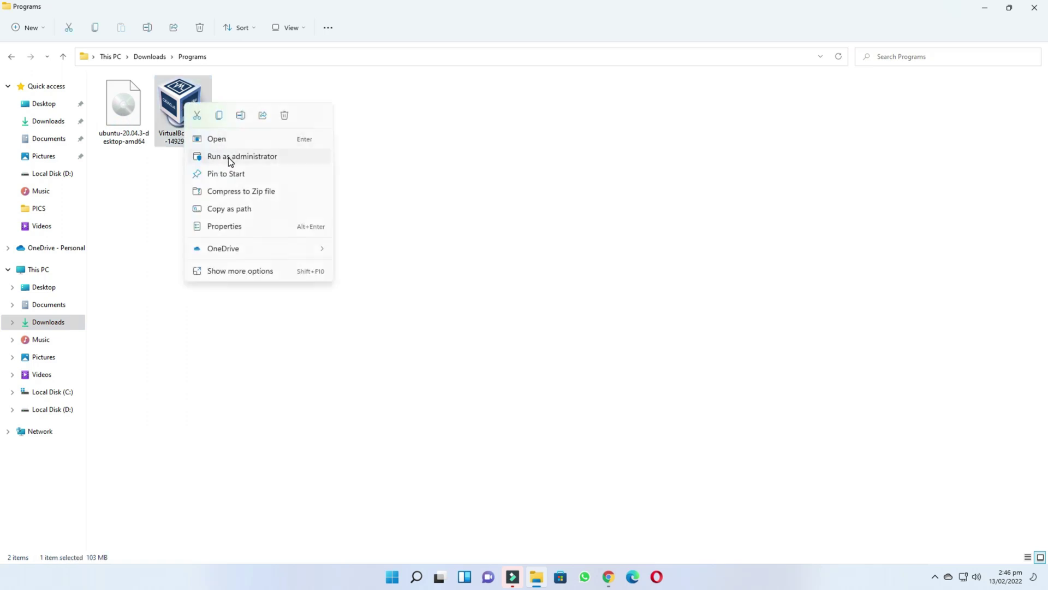
left_click(229, 158)
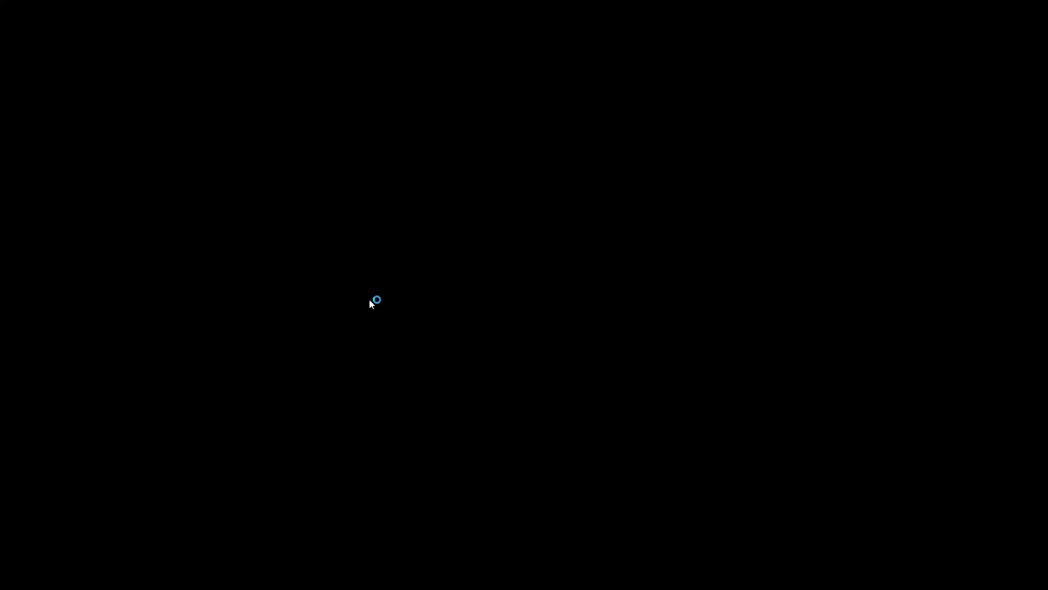
- Install VirtualBox 6.1.32 with default features and shortcuts, accepting the network and device-software prompts
left_click(986, 8)
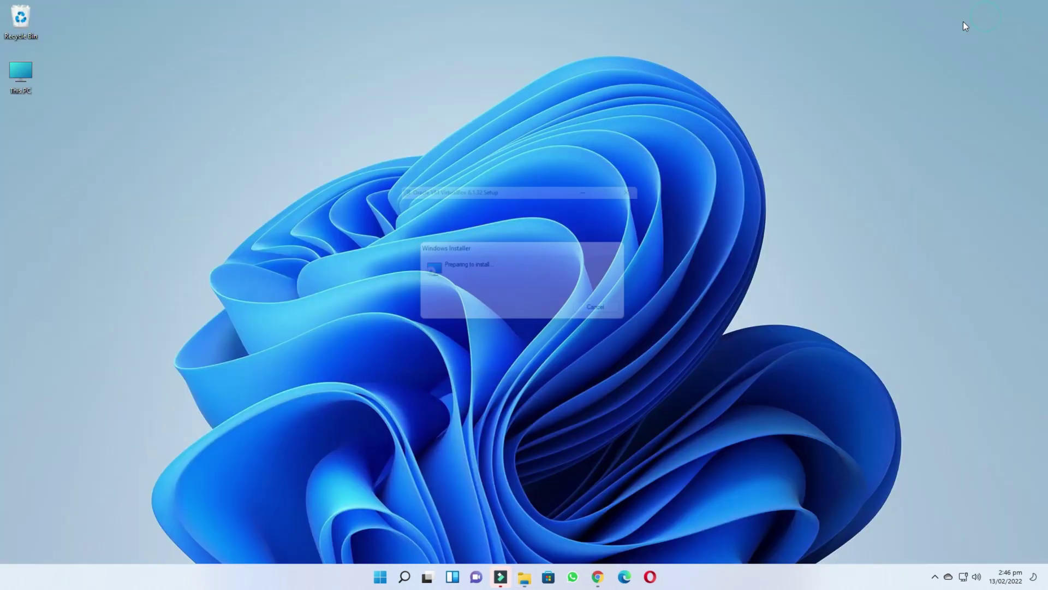
left_click(585, 374)
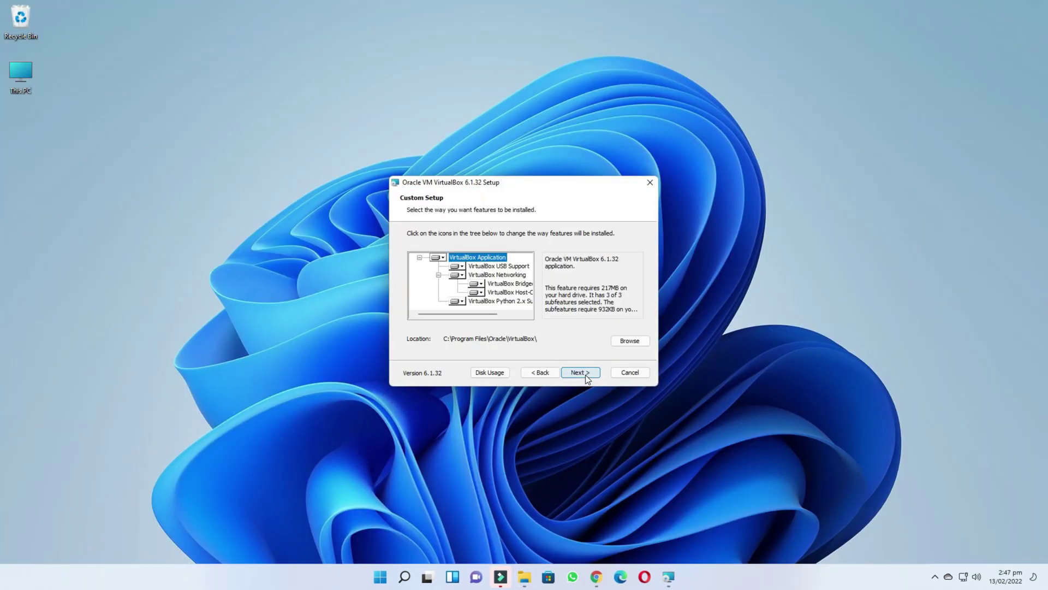
left_click(586, 375)
left_click(581, 373)
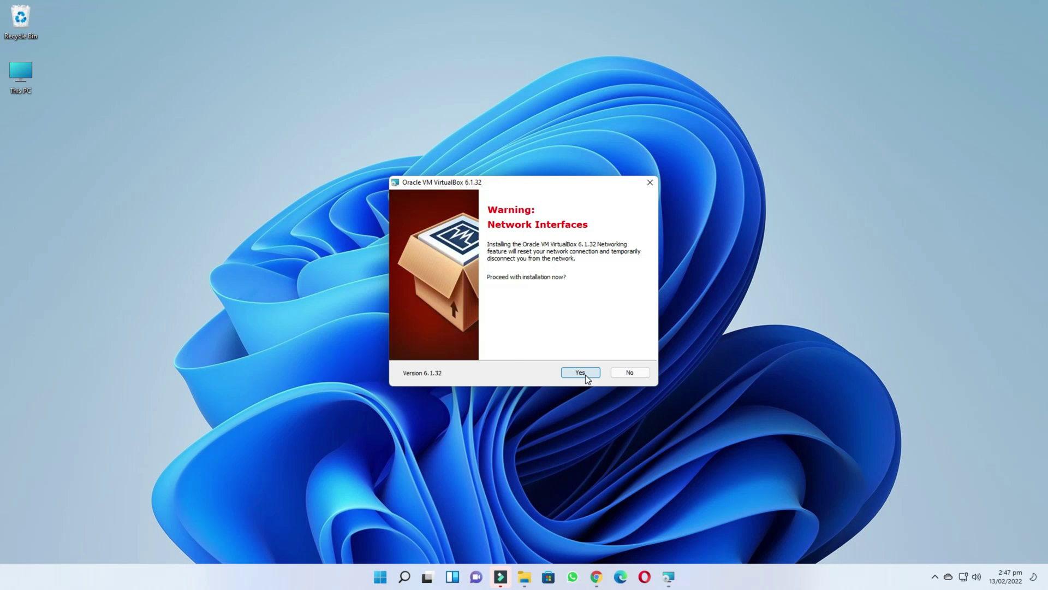
left_click(586, 374)
left_click(586, 375)
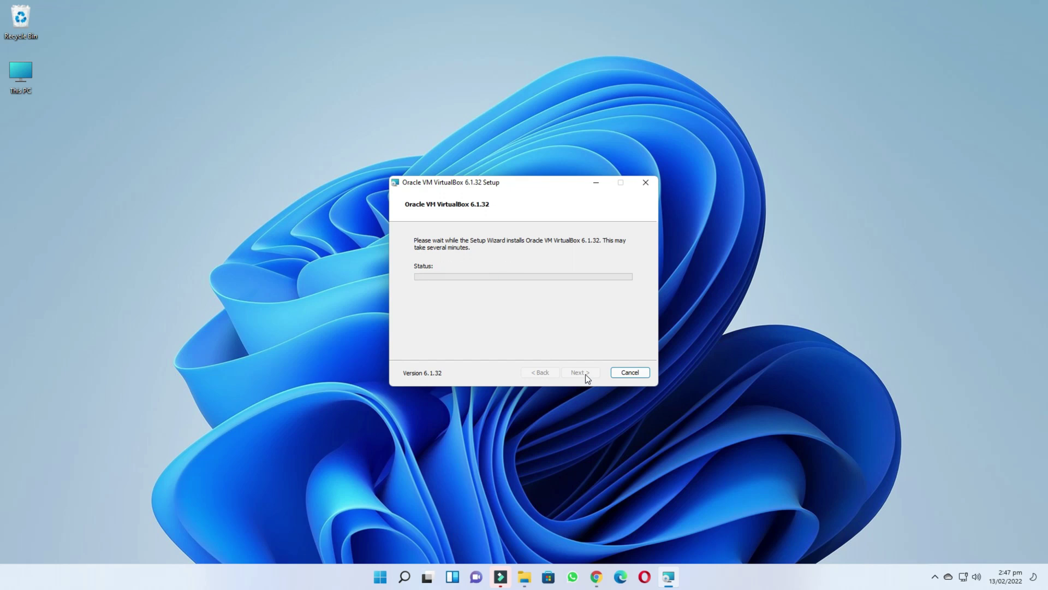
left_click(577, 288)
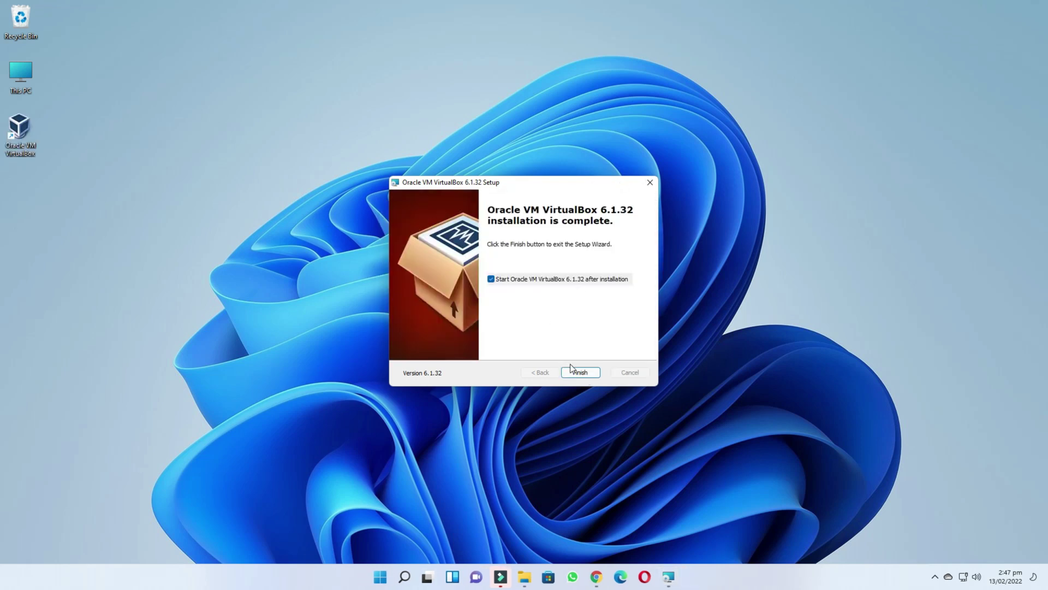
left_click(583, 372)
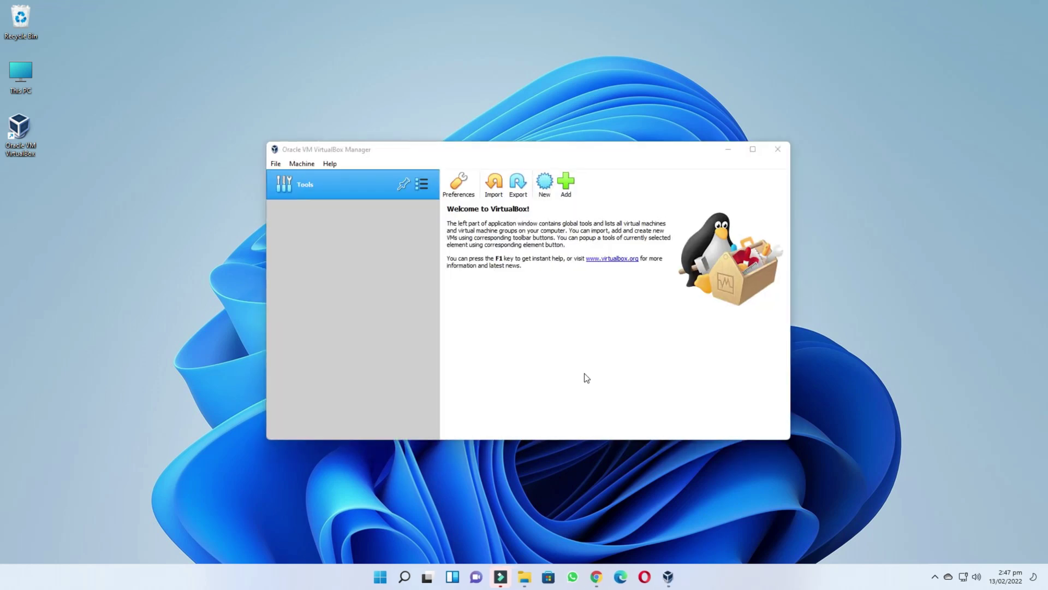
- Search Google for ubuntu in a new tab and open ubuntu.com, accepting its tracker settings
left_click(728, 150)
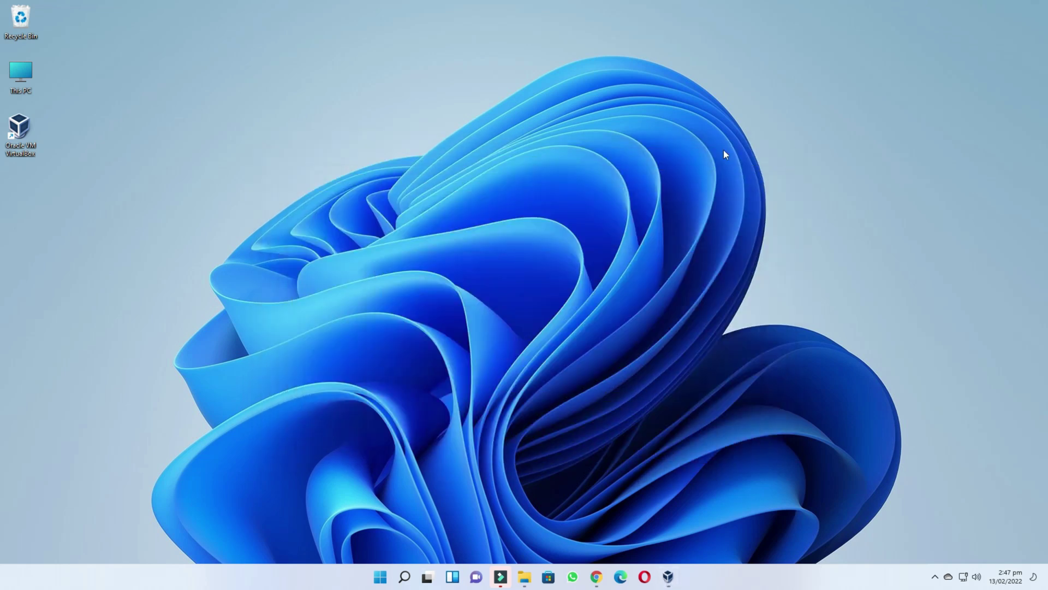
left_click(596, 576)
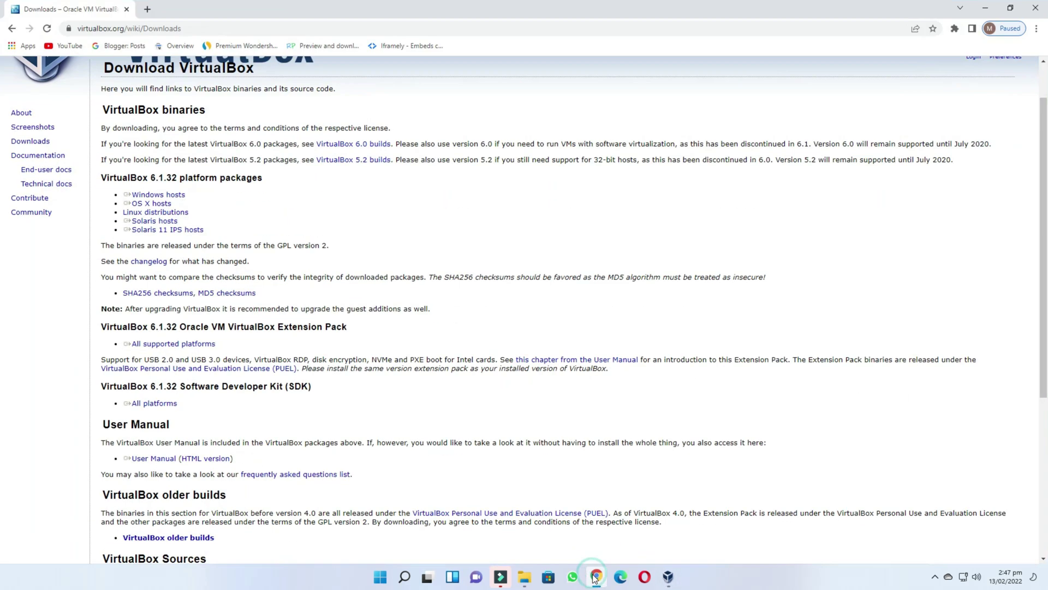
left_click(146, 9)
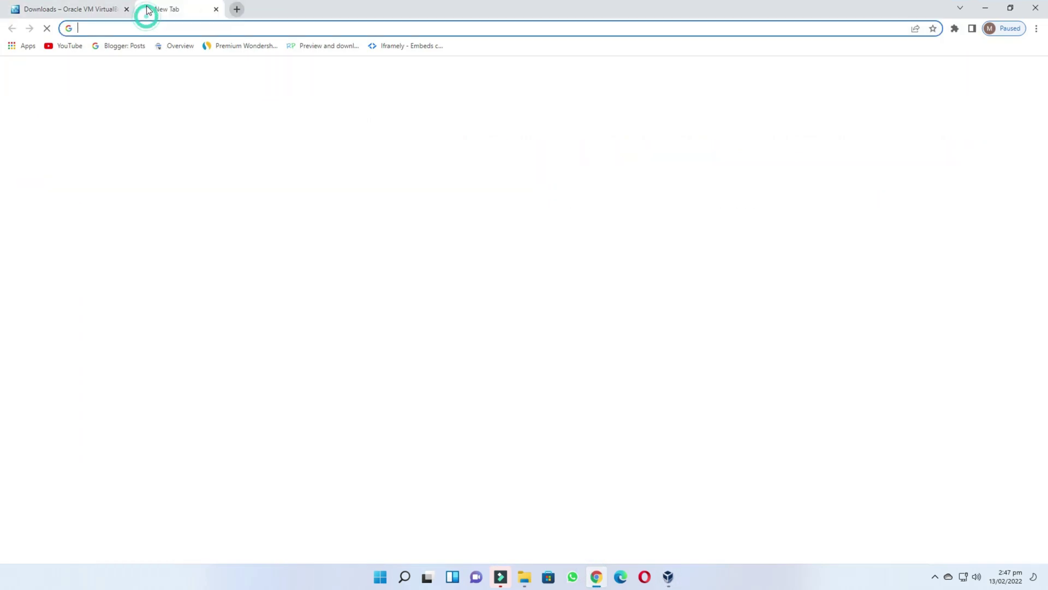
type("ubuntu")
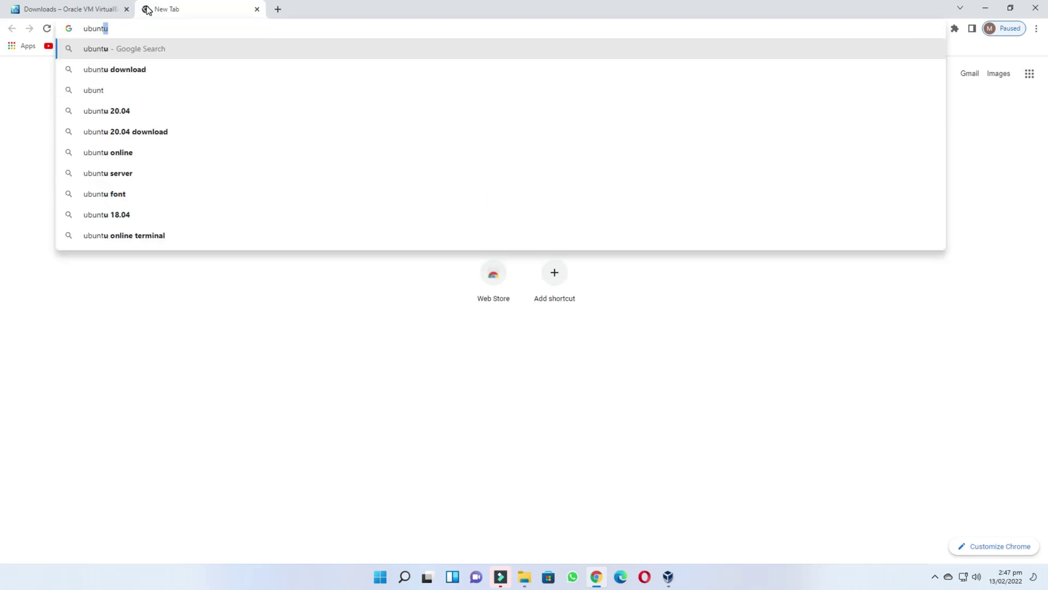
key("Return")
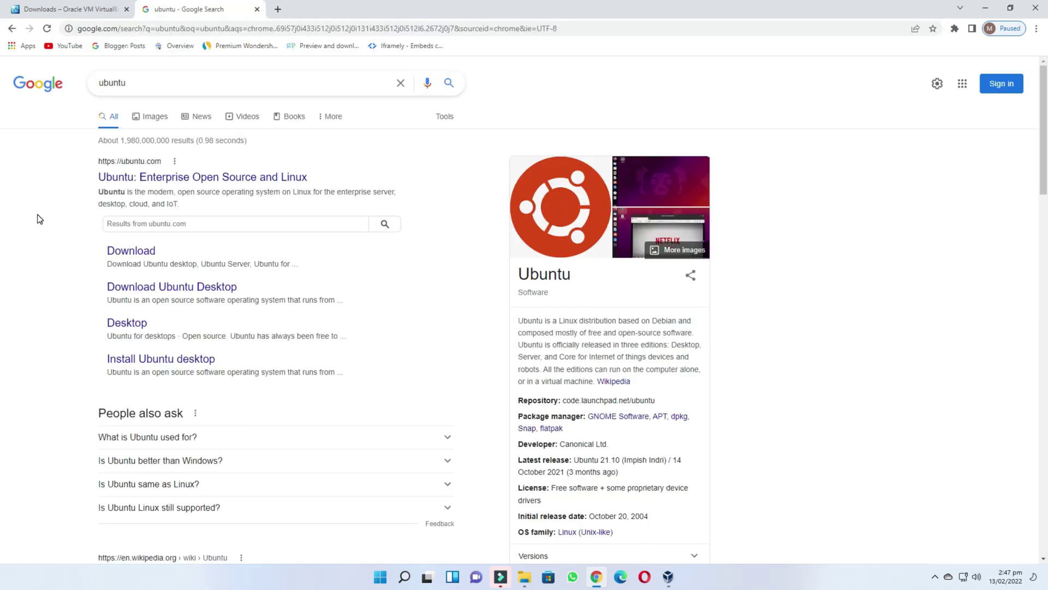
left_click_drag(85, 151, 354, 199)
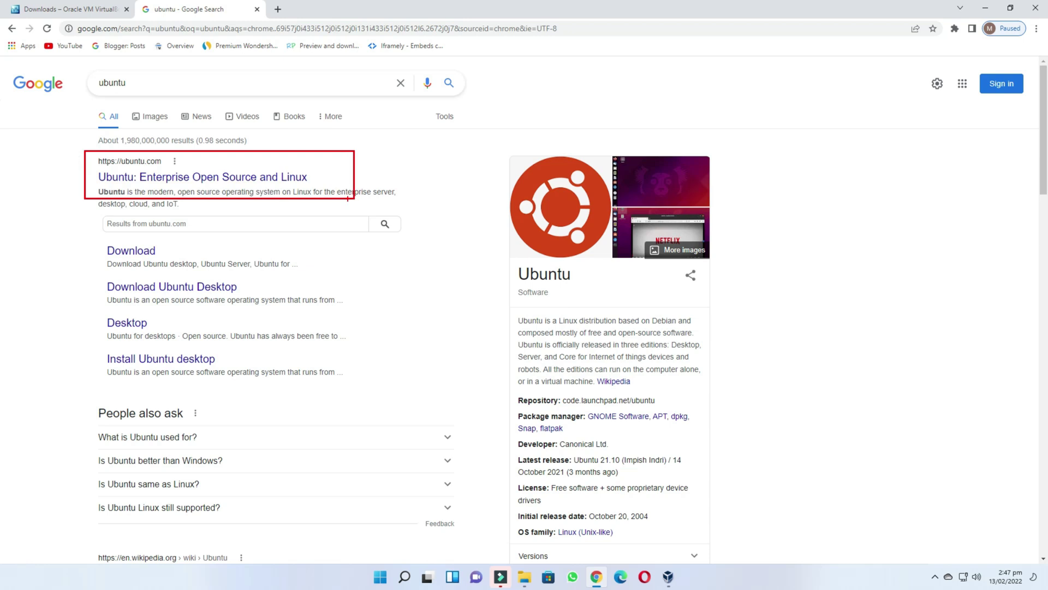
left_click(236, 177)
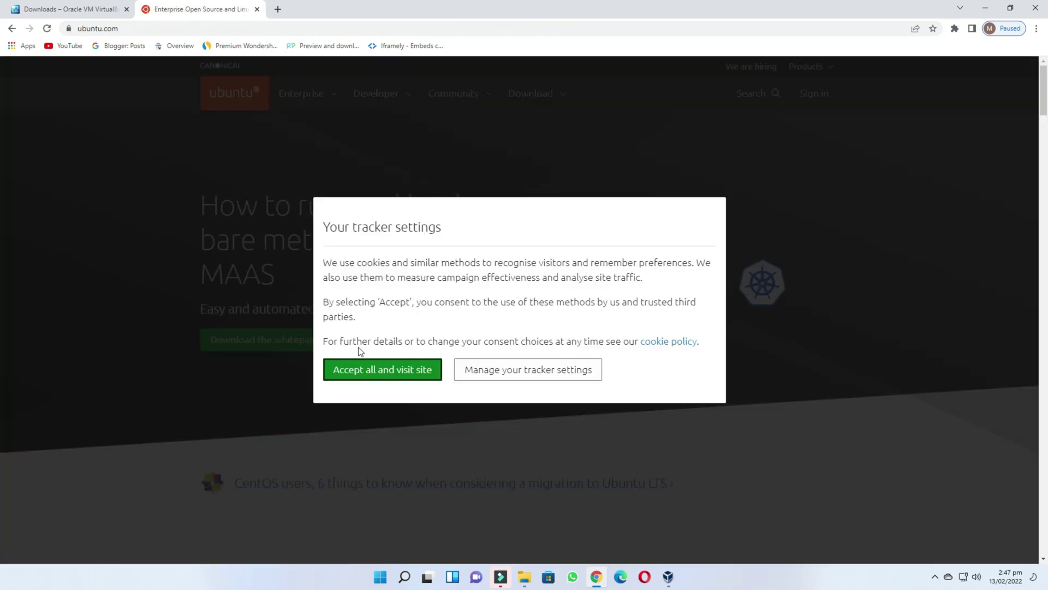
left_click(372, 369)
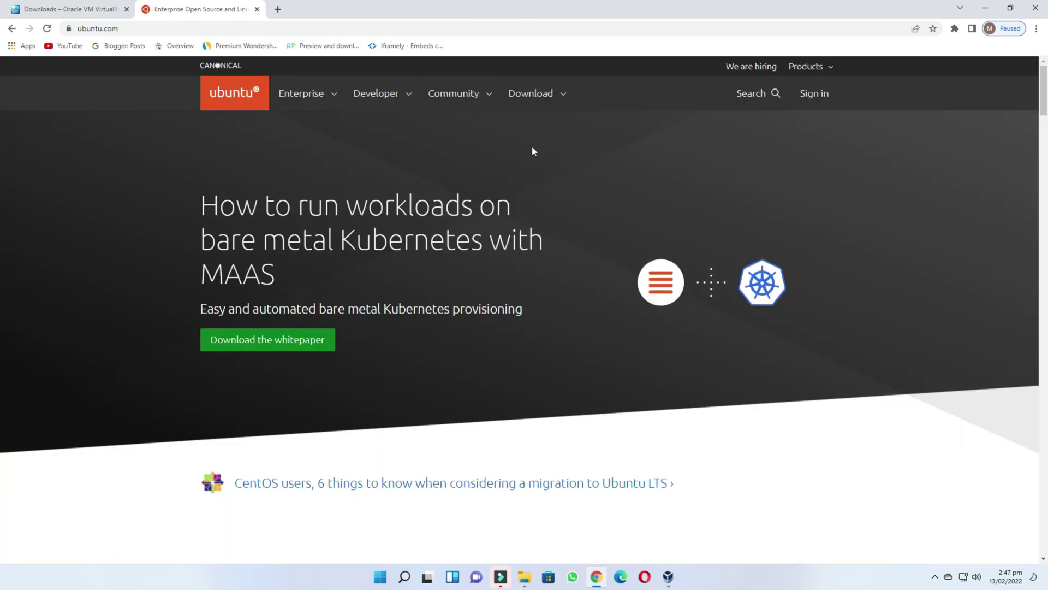
- Download Ubuntu Desktop 20.04 LTS, dismiss the duplicate-download notice, and minimise Chrome
left_click_drag(493, 79, 586, 112)
left_click(534, 98)
scroll(169, 231, "down", 1)
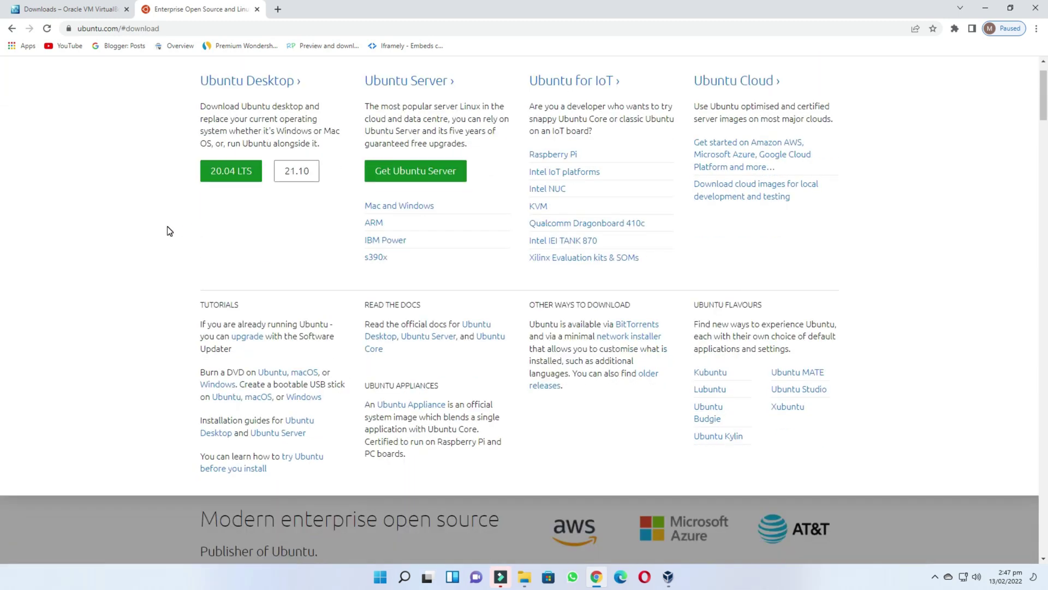
left_click_drag(193, 66, 320, 96)
left_click_drag(193, 158, 266, 183)
left_click(233, 173)
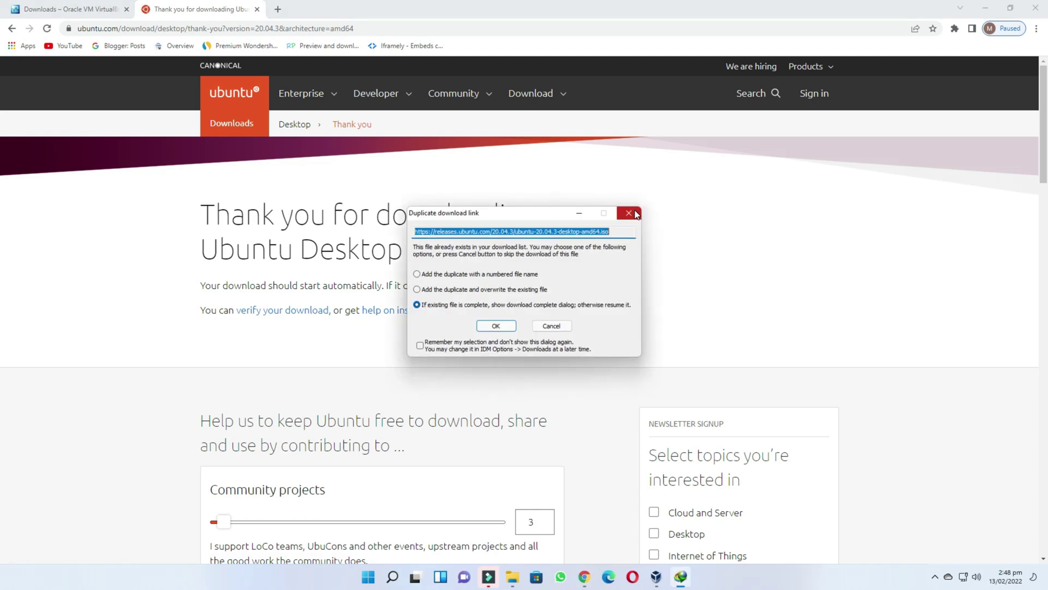
left_click(629, 213)
left_click(983, 7)
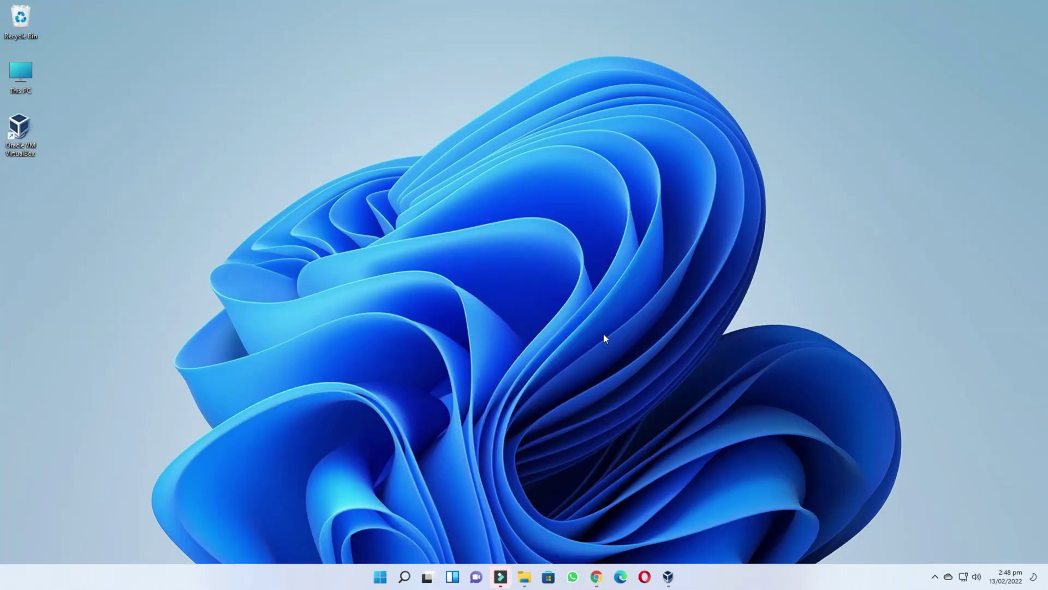
- Confirm the 2.86 GB Ubuntu ISO is in Downloads > Programs, then switch to VirtualBox Manager
left_click(524, 577)
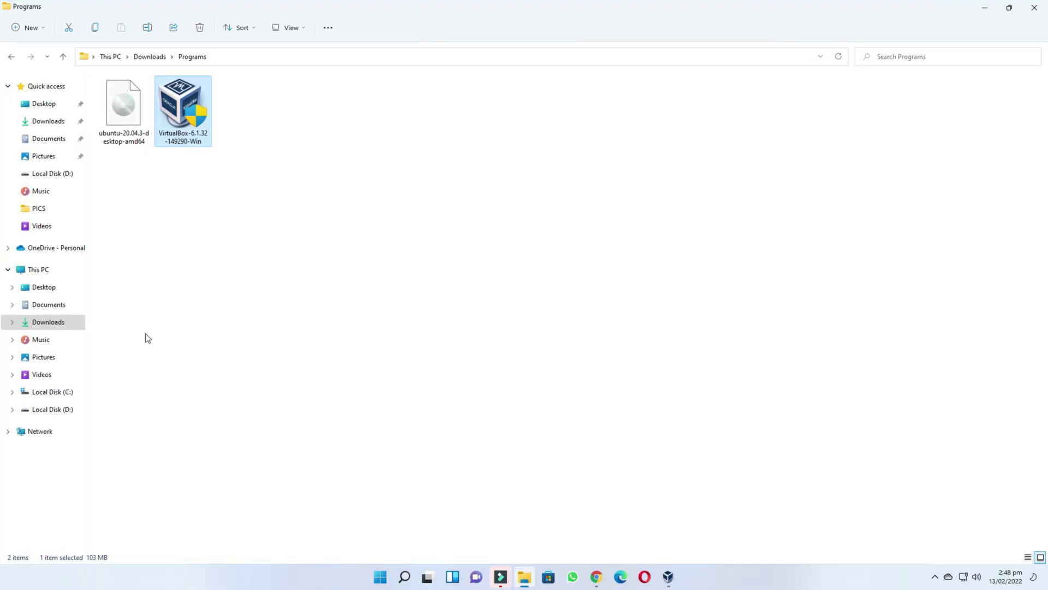
left_click(122, 115)
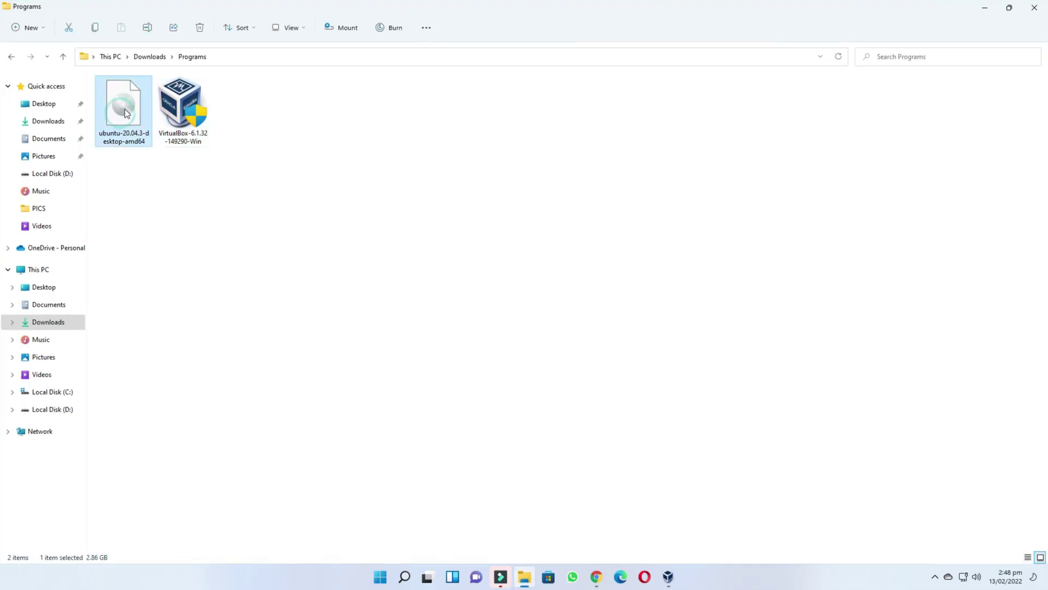
left_click(1033, 8)
left_click(669, 577)
left_click_drag(579, 156, 601, 137)
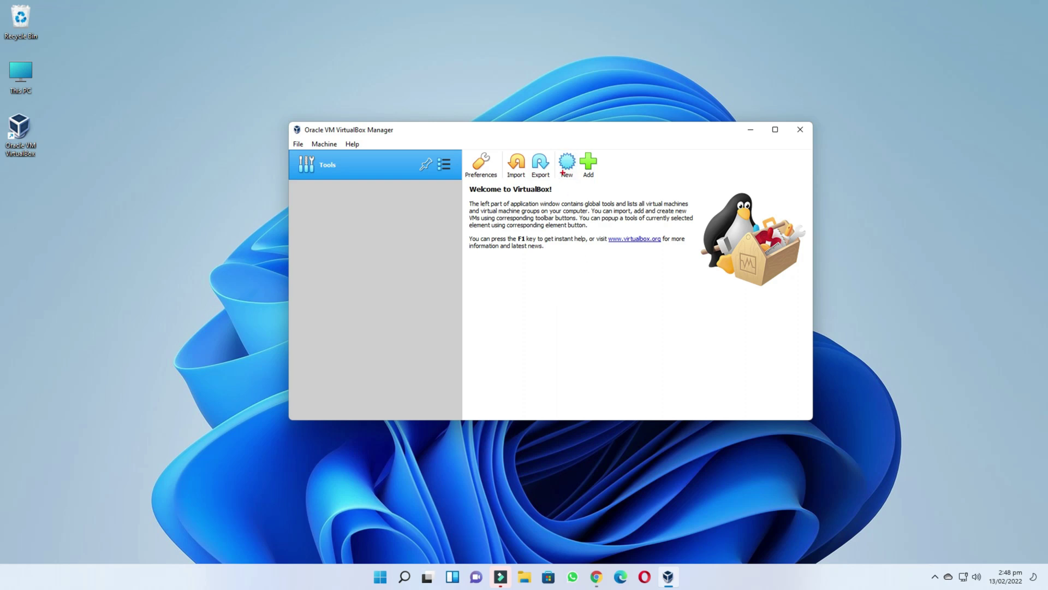
- Create a new Linux Ubuntu (64-bit) machine named Ubuntu with 1024 MB memory and a new virtual disk
left_click(565, 161)
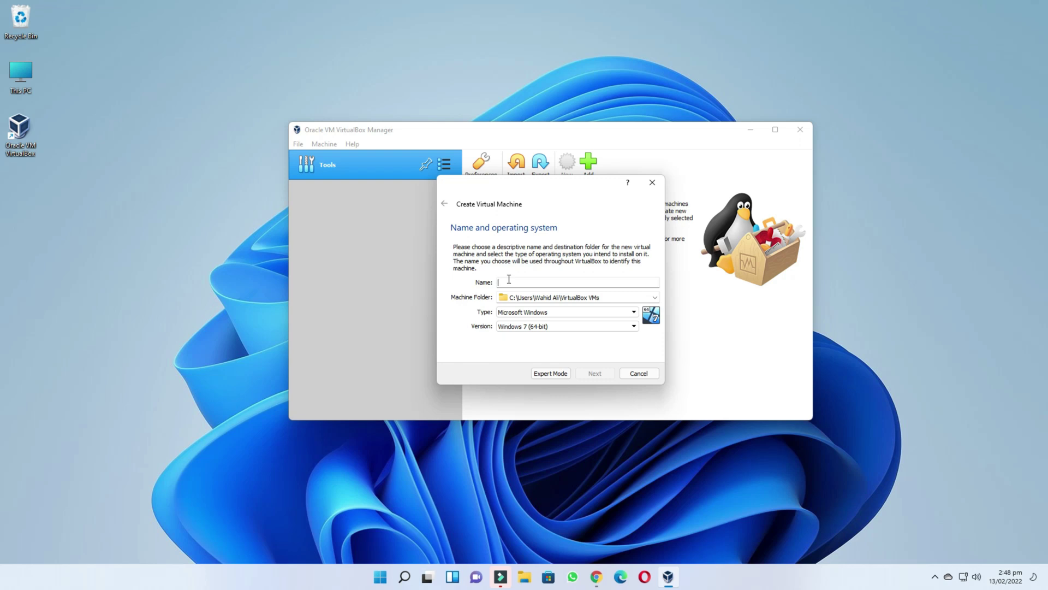
type("Ubuntu")
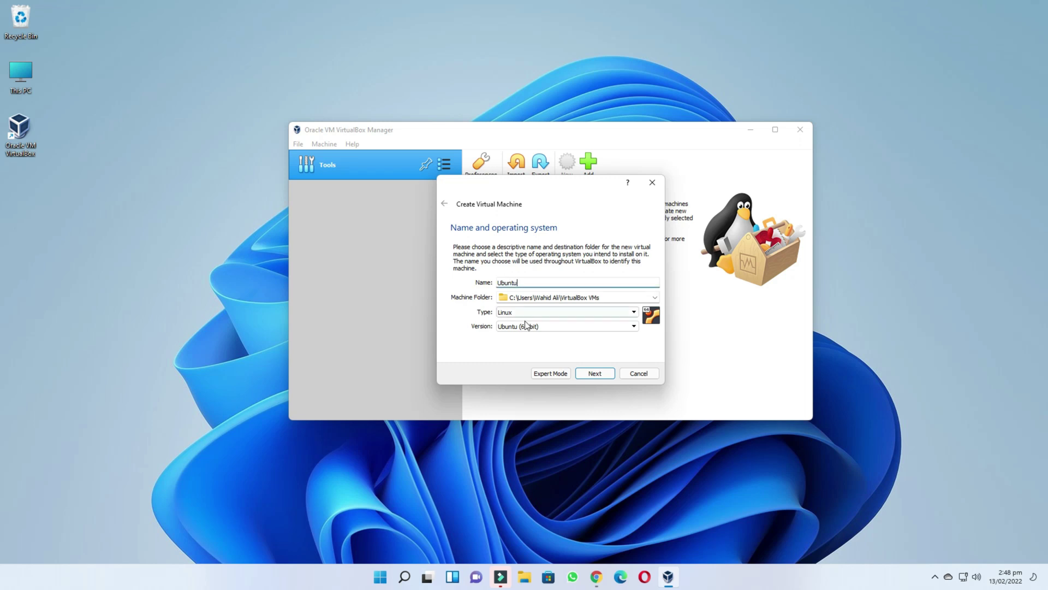
left_click(599, 312)
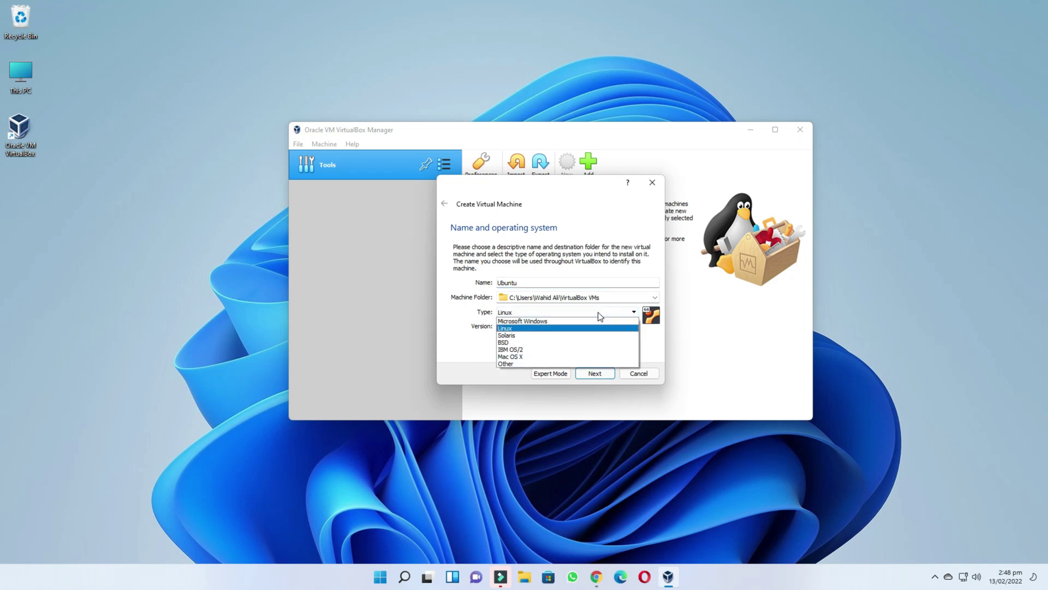
left_click(599, 315)
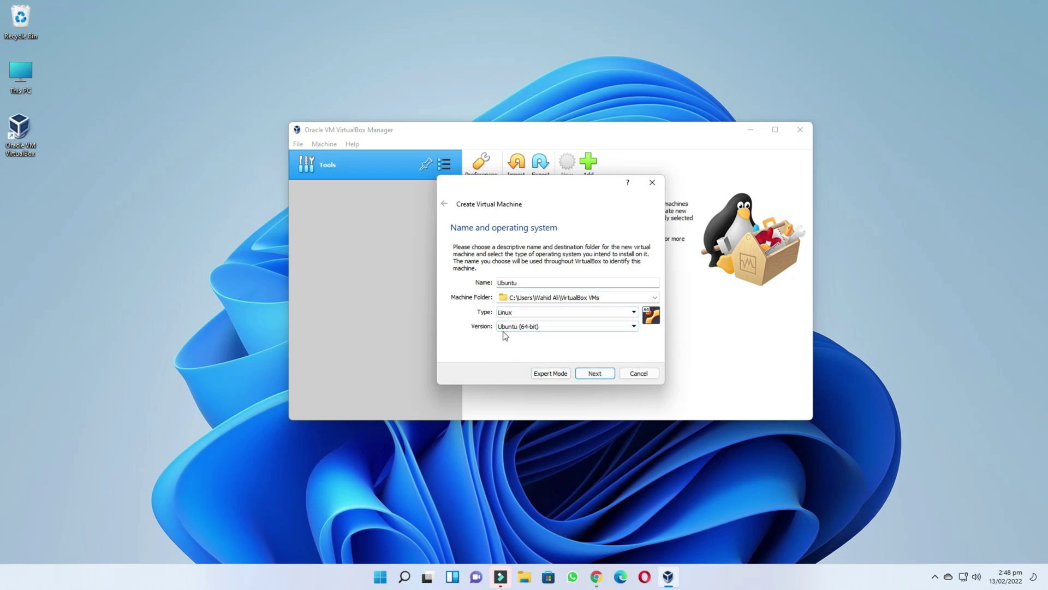
left_click(595, 373)
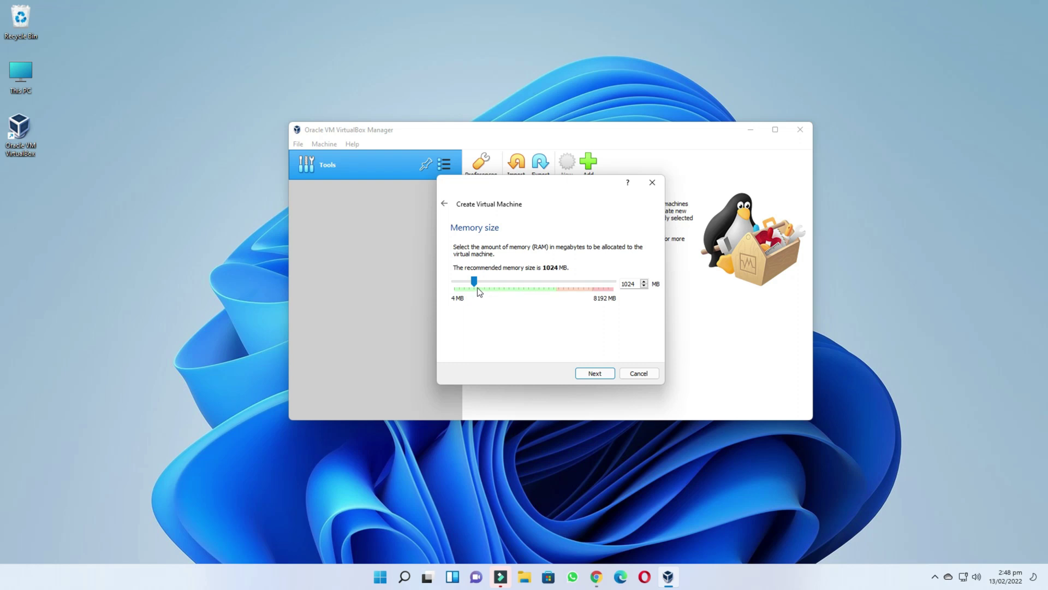
left_click_drag(484, 280, 474, 279)
left_click(594, 374)
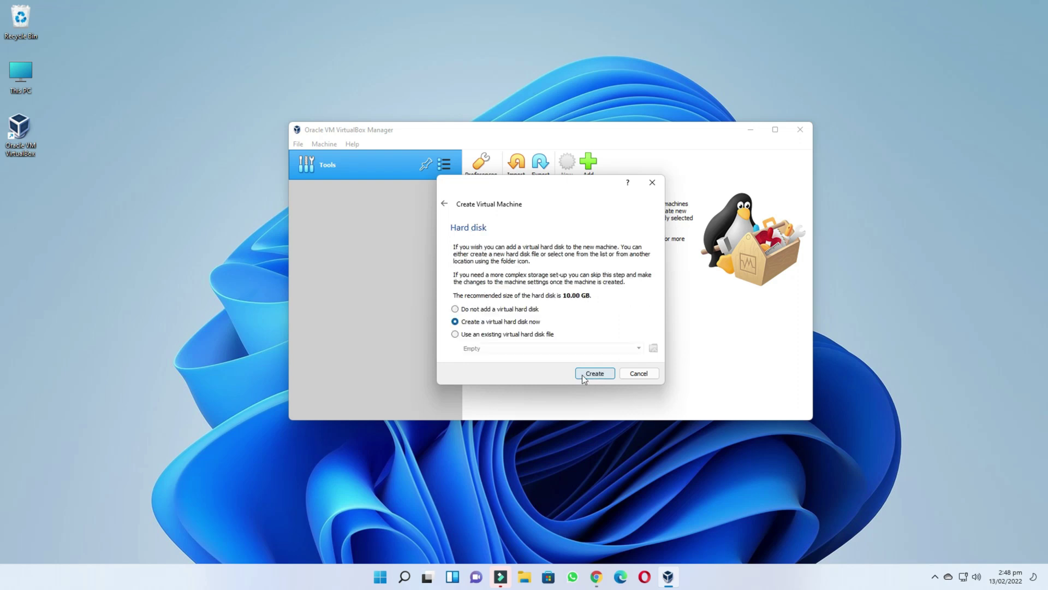
left_click(587, 375)
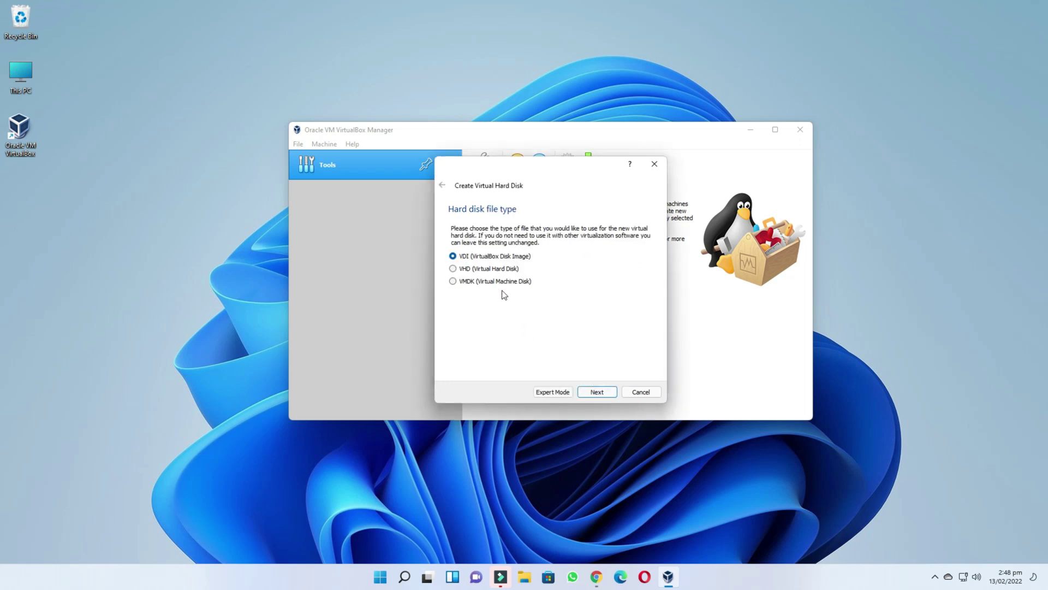
- Give the machine a dynamically allocated 15.89 GB VDI disk, Ubuntu.vdi, and create it
left_click(597, 392)
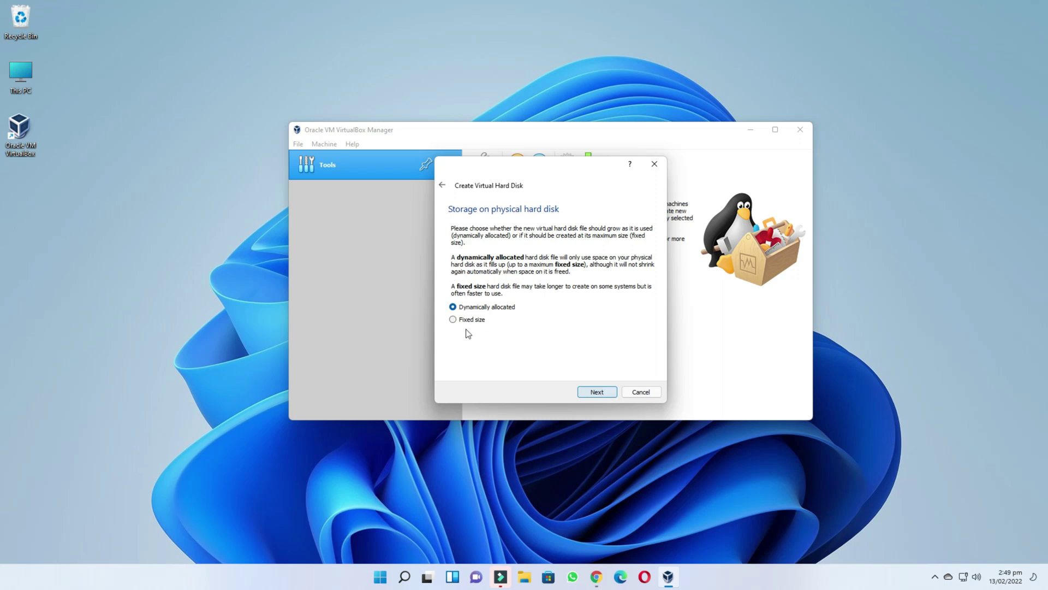
left_click(600, 392)
left_click_drag(635, 288, 659, 288)
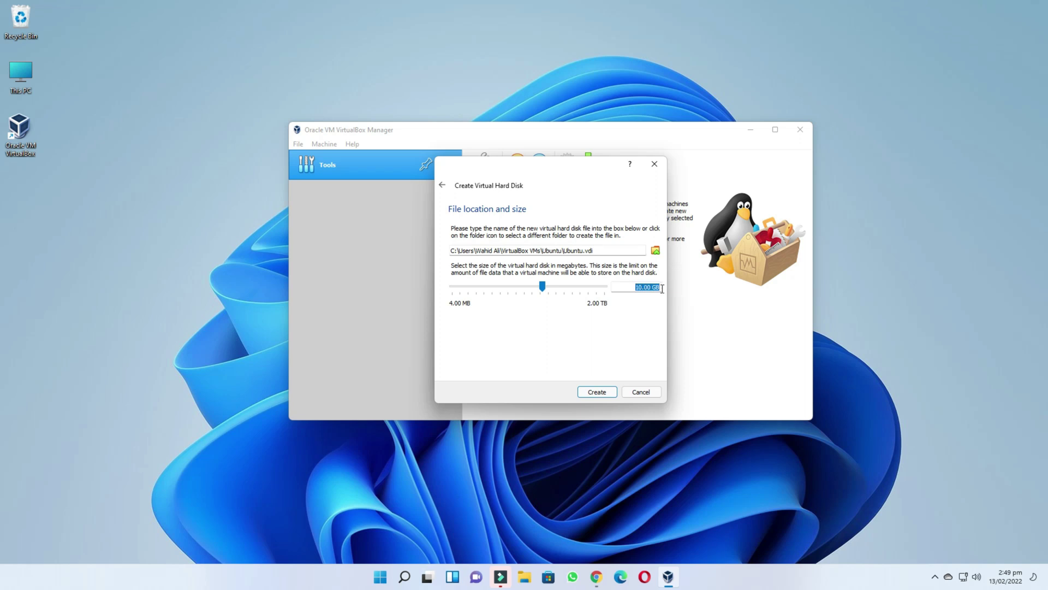
left_click_drag(542, 290, 560, 291)
left_click(548, 289)
left_click(597, 392)
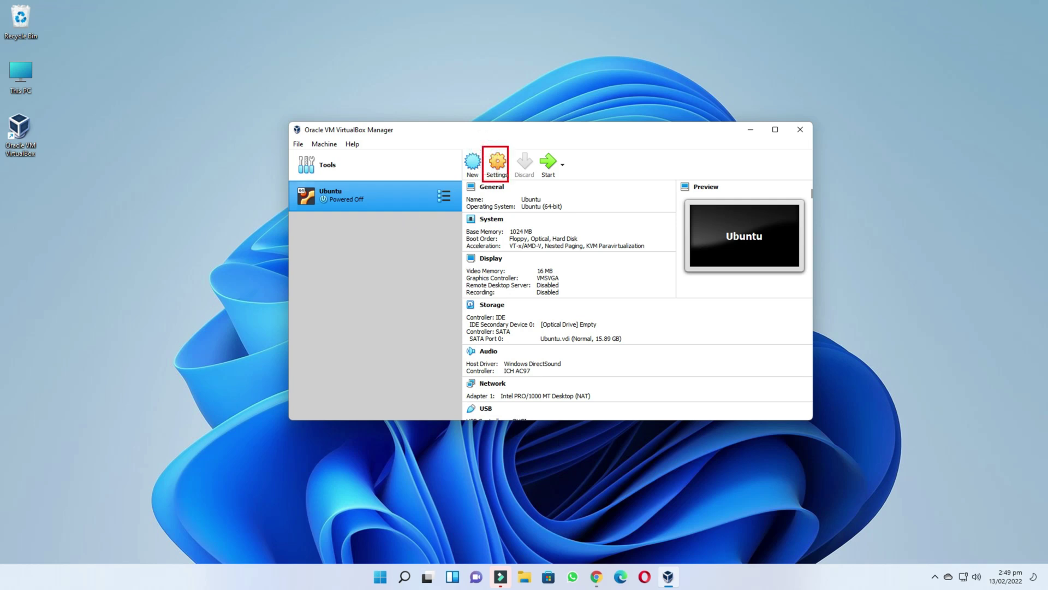
- Set Shared Clipboard and Drag'n'Drop to Bidirectional in the Ubuntu machine's General > Advanced settings
left_click(496, 166)
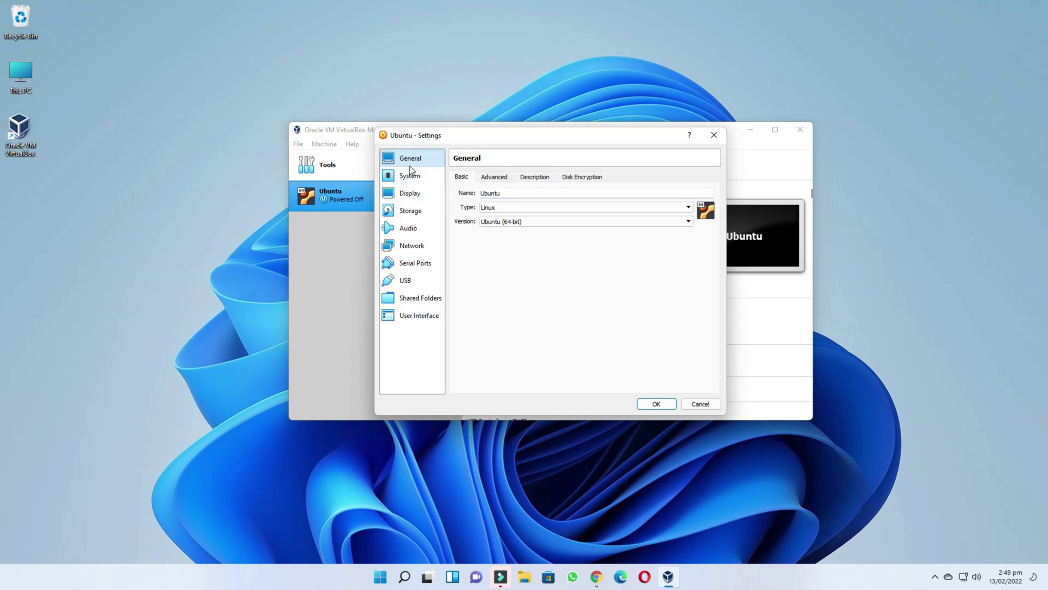
left_click(494, 178)
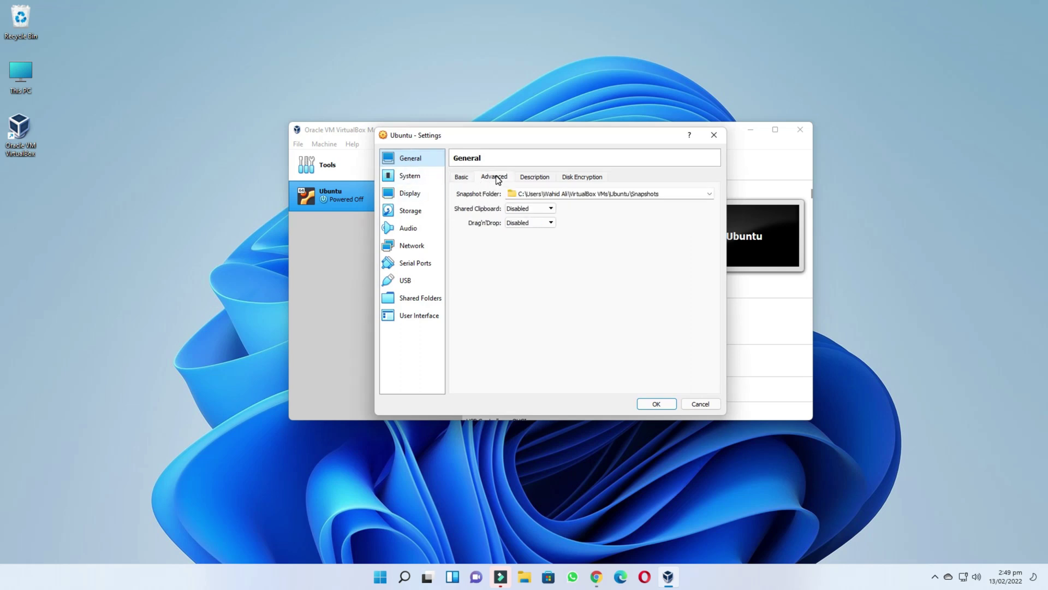
left_click(544, 210)
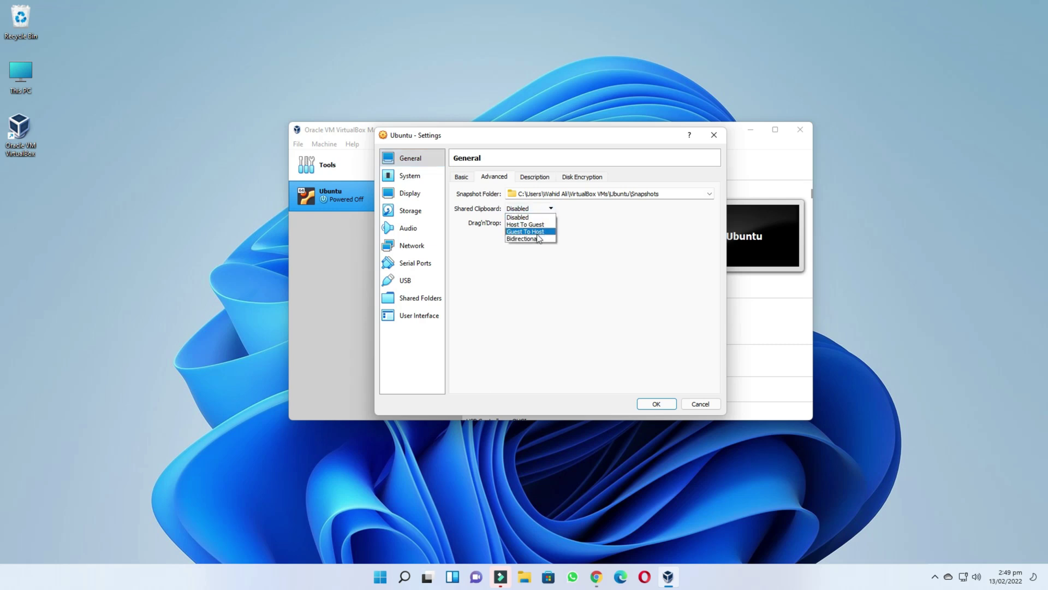
left_click(532, 224)
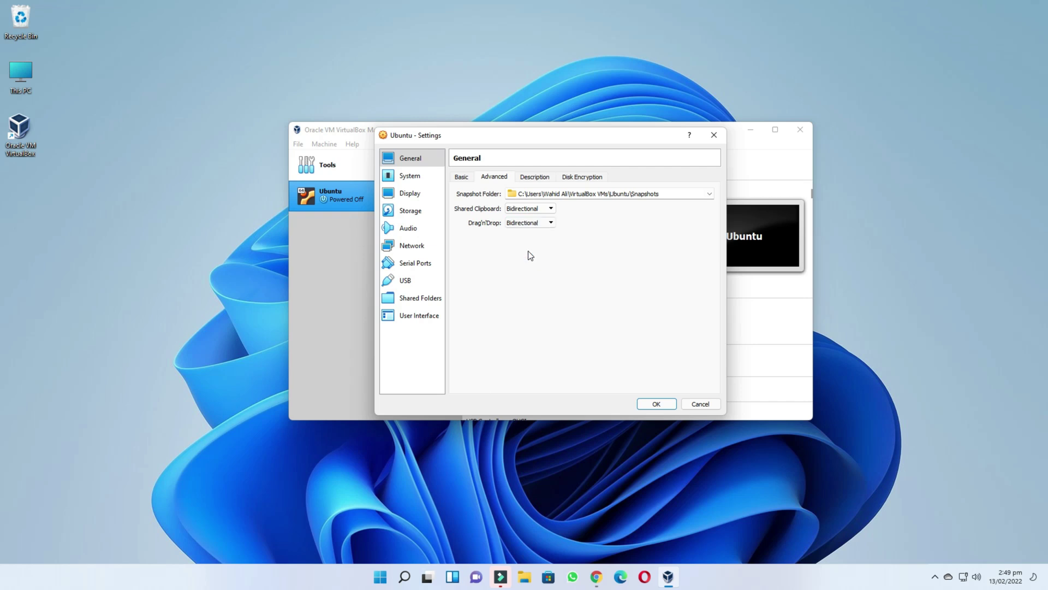
left_click(536, 176)
left_click(580, 178)
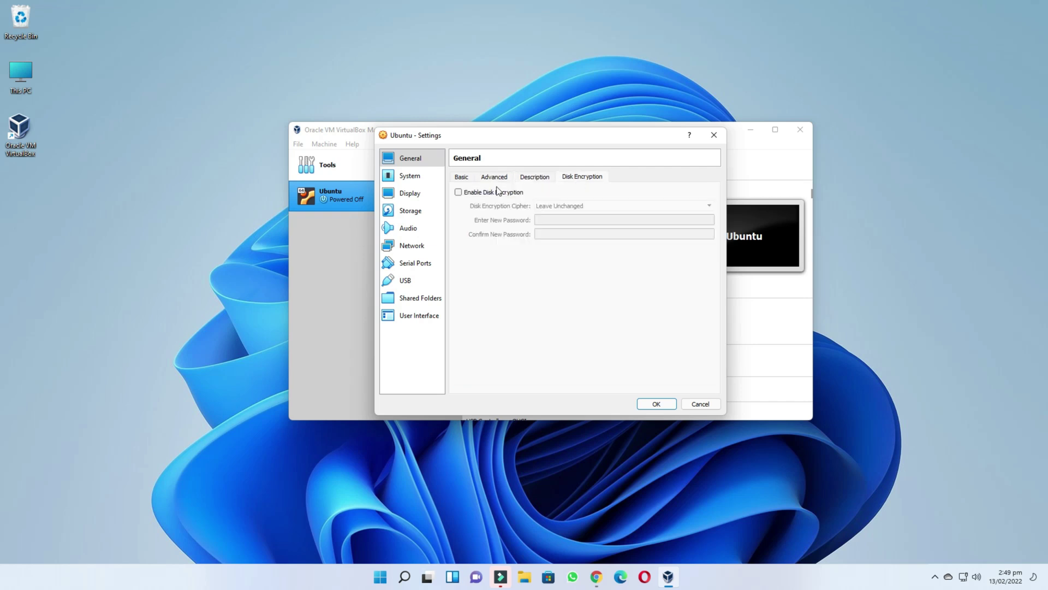
- Assign 2 CPUs under System > Processor, then move on to the Storage page
left_click(417, 178)
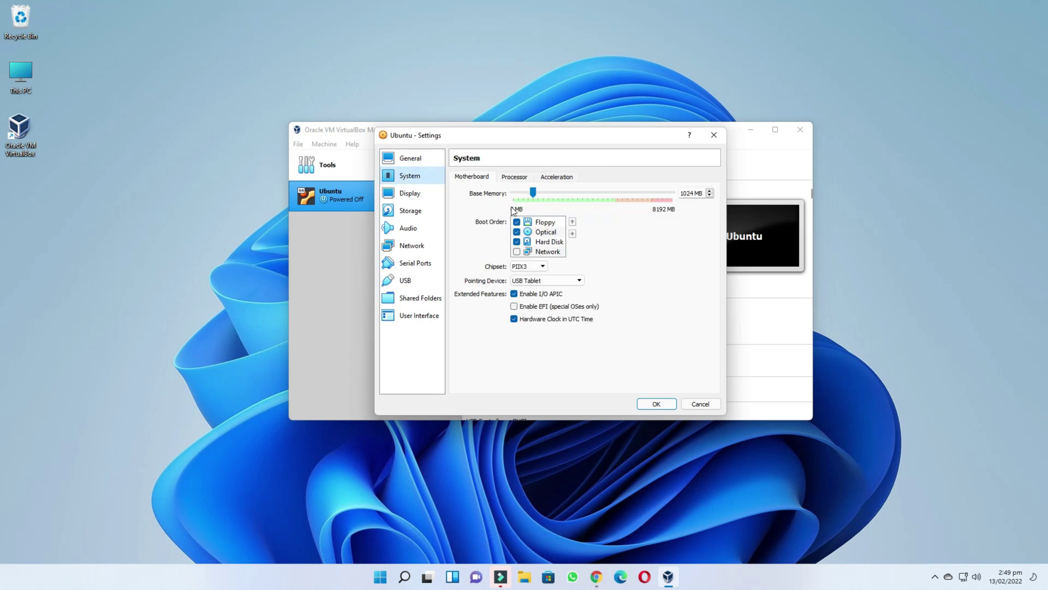
left_click(516, 178)
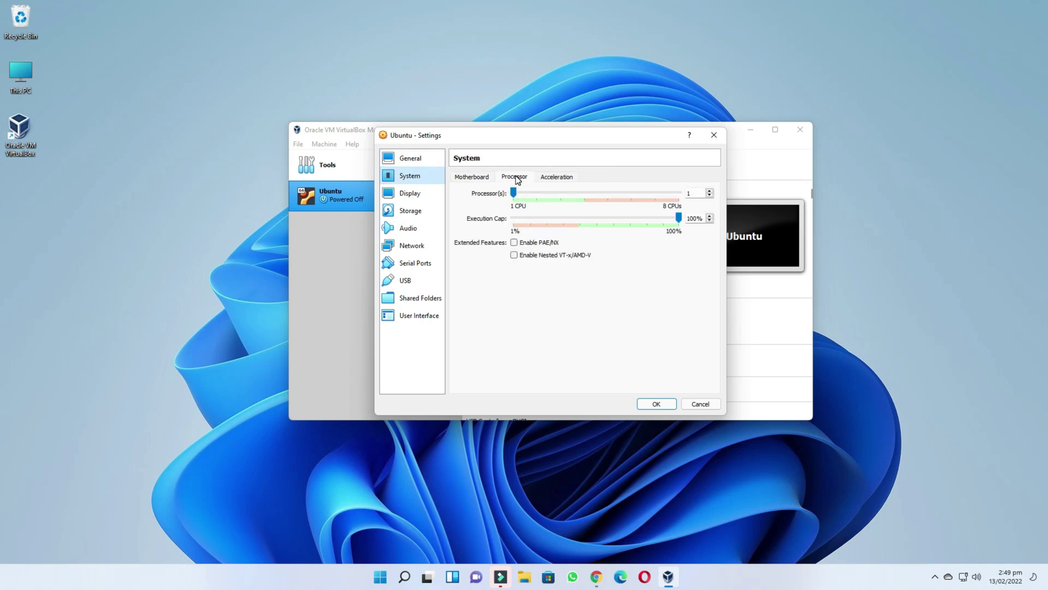
left_click_drag(514, 192, 537, 193)
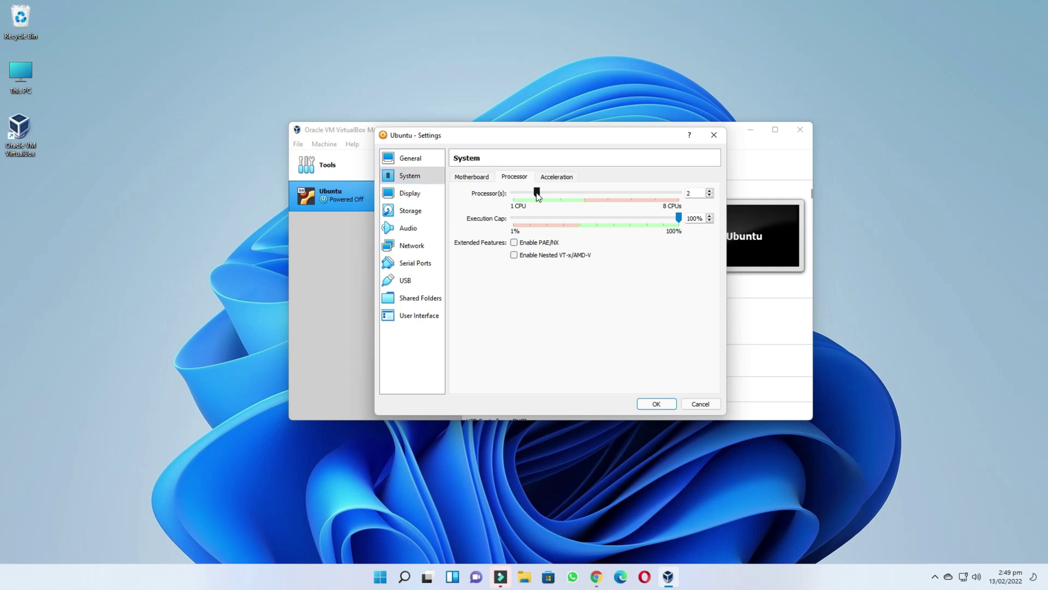
left_click(410, 194)
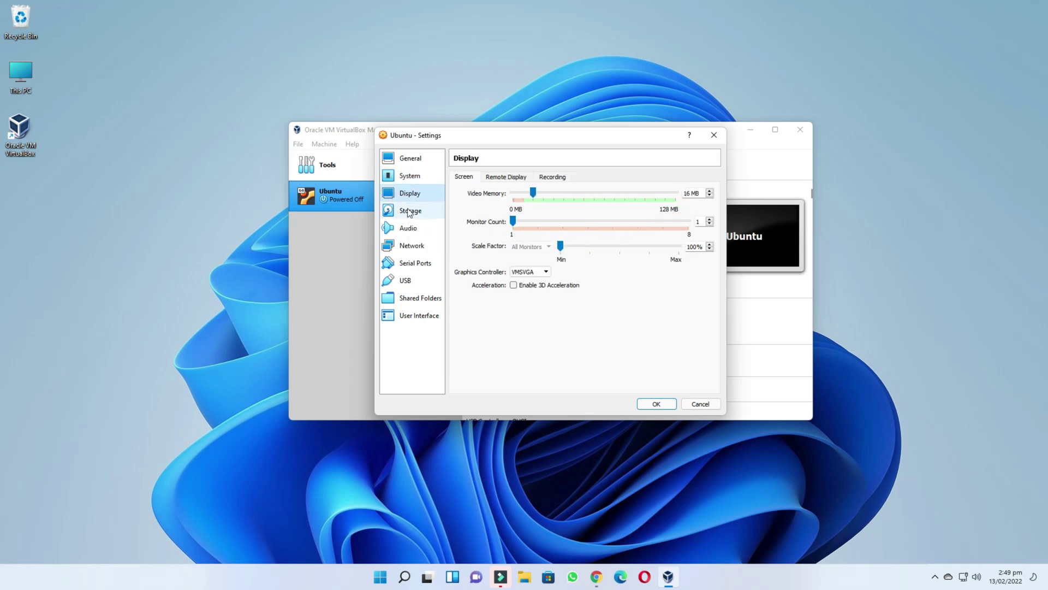
left_click(408, 212)
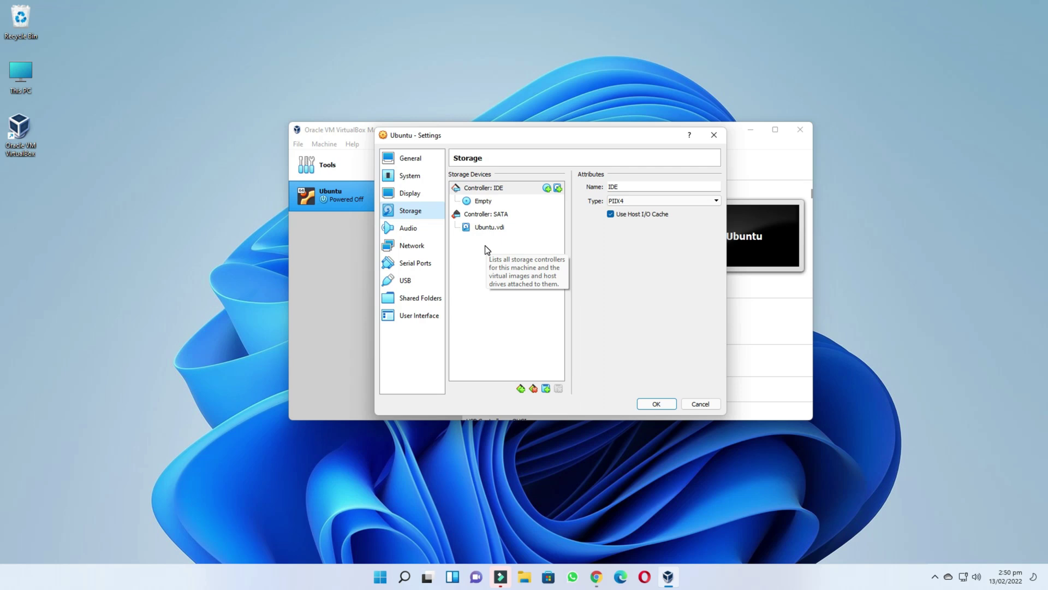
- Attach ubuntu-20.04.3-desktop-amd64.iso from Downloads > Programs to the empty optical drive and save
left_click(479, 201)
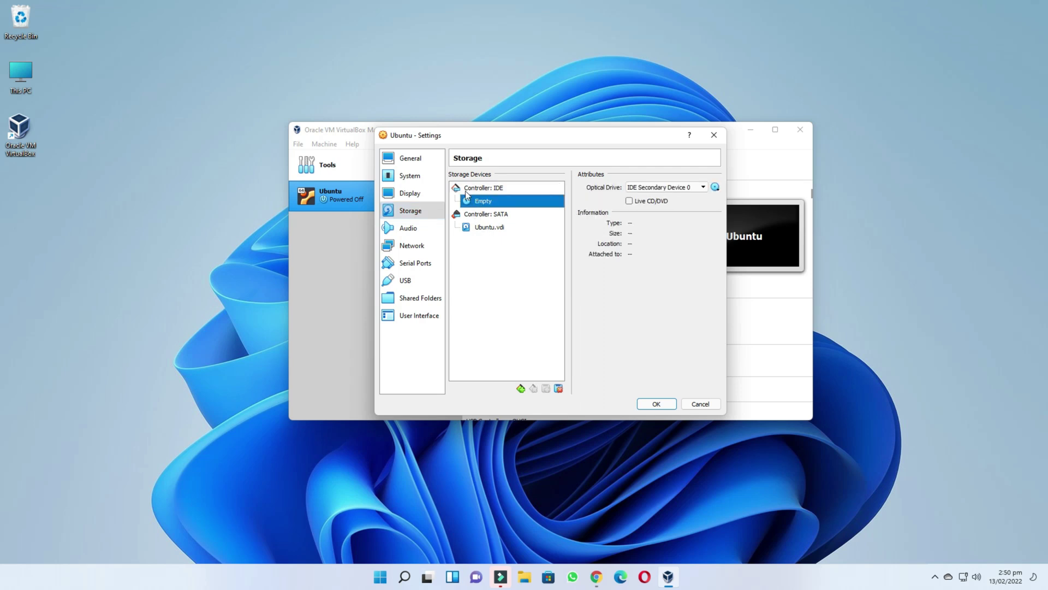
left_click(716, 188)
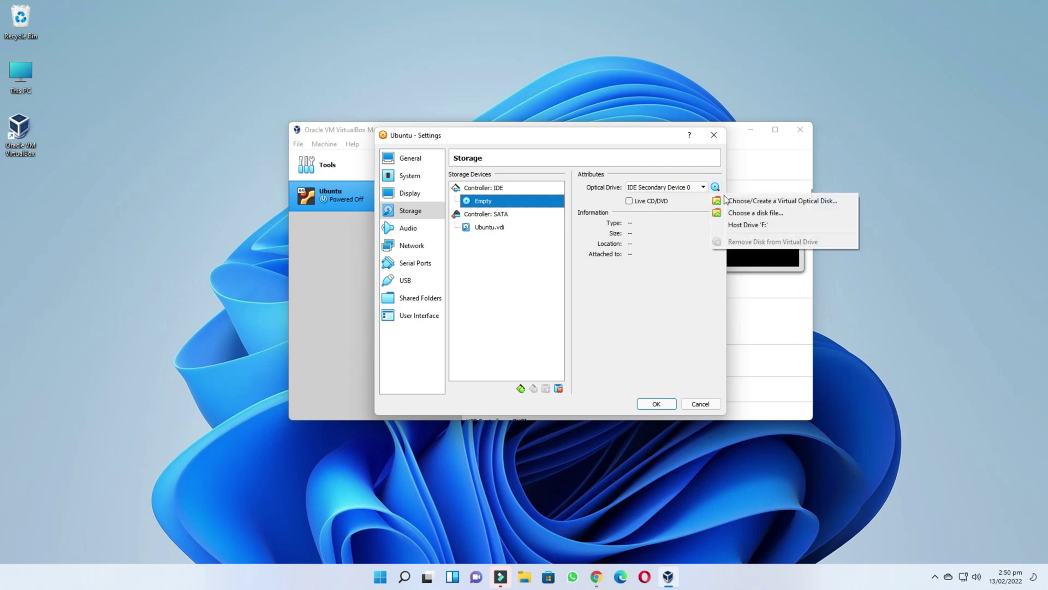
left_click(748, 215)
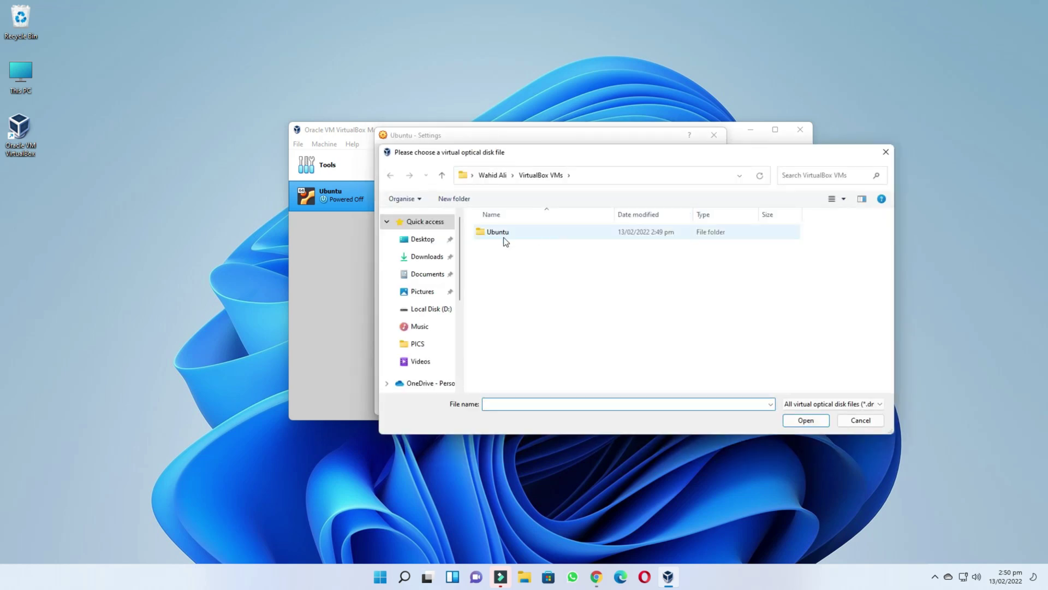
left_click(436, 257)
double_click(493, 254)
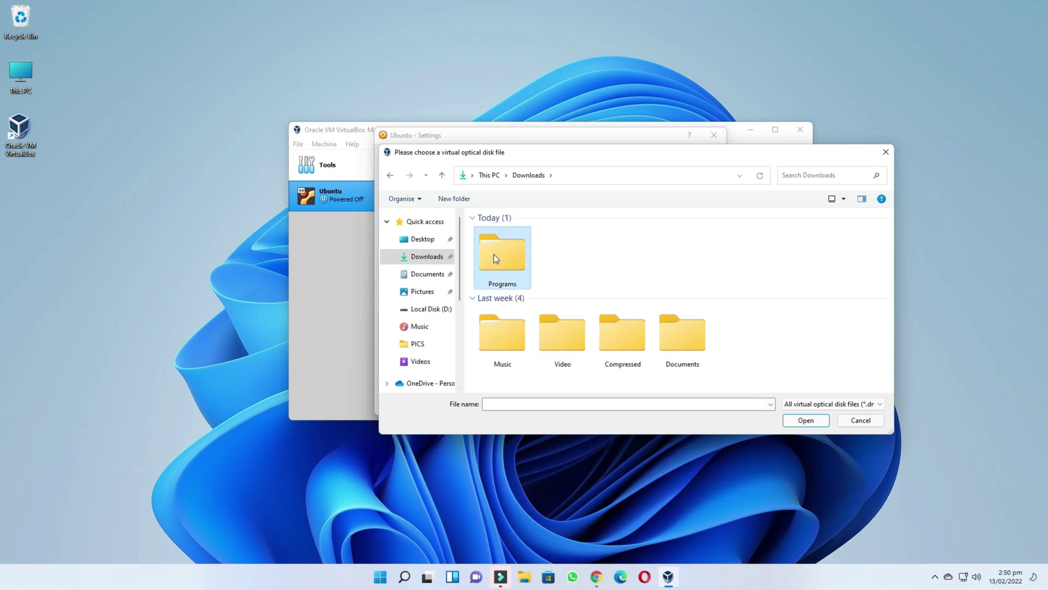
left_click(485, 233)
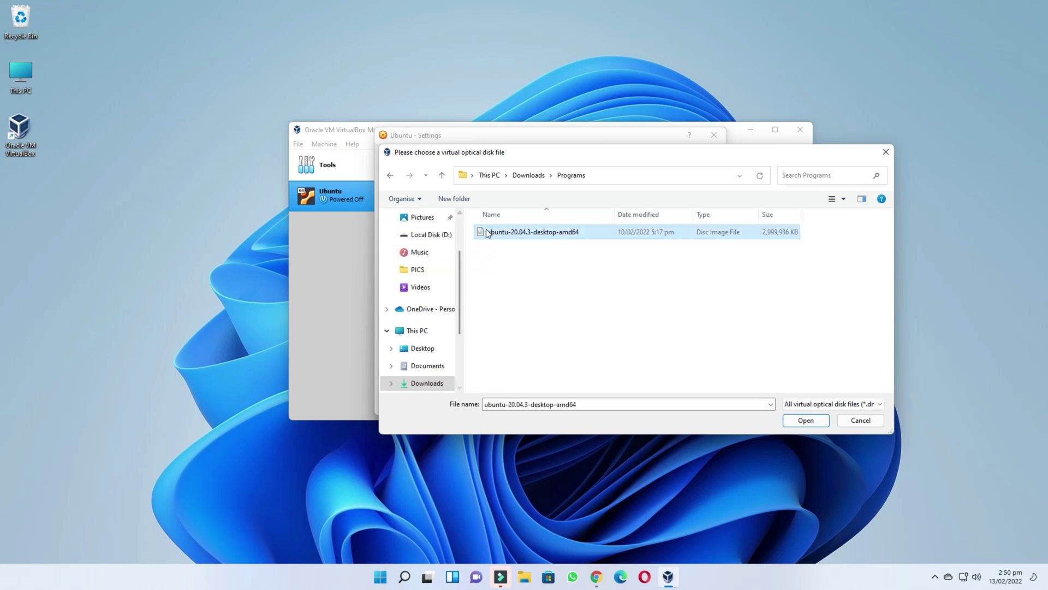
left_click(806, 421)
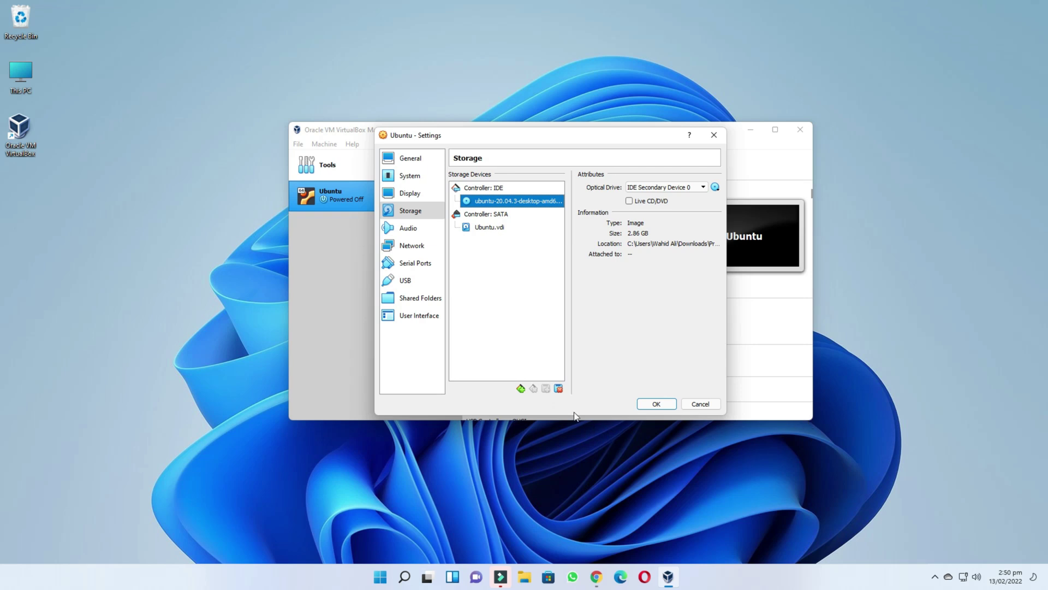
left_click(656, 404)
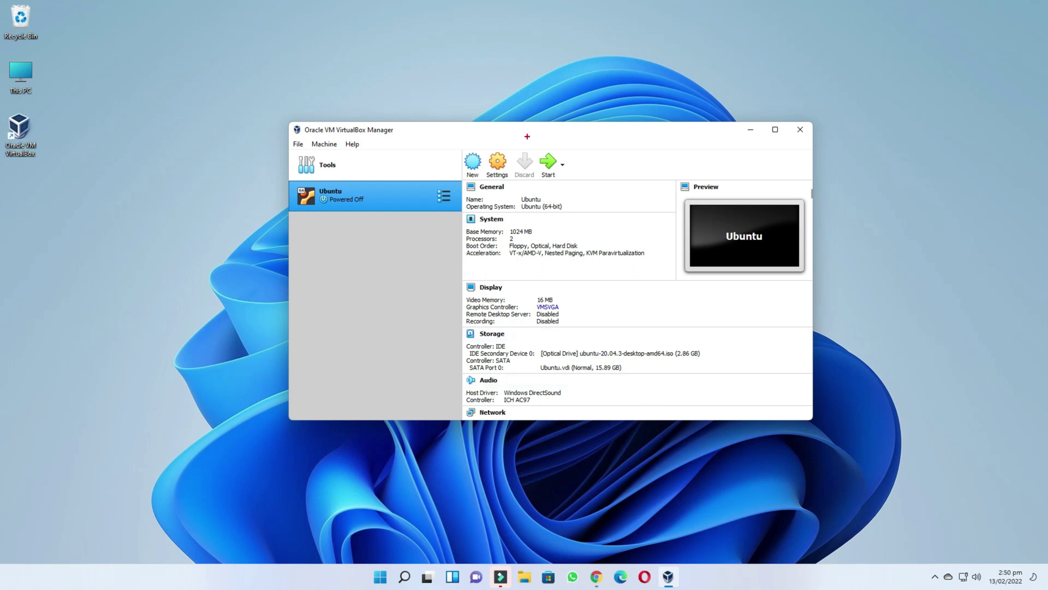
- Start the Ubuntu VM, choose Install Ubuntu with English (US) keyboard, and maximize the VM window
left_click(548, 165)
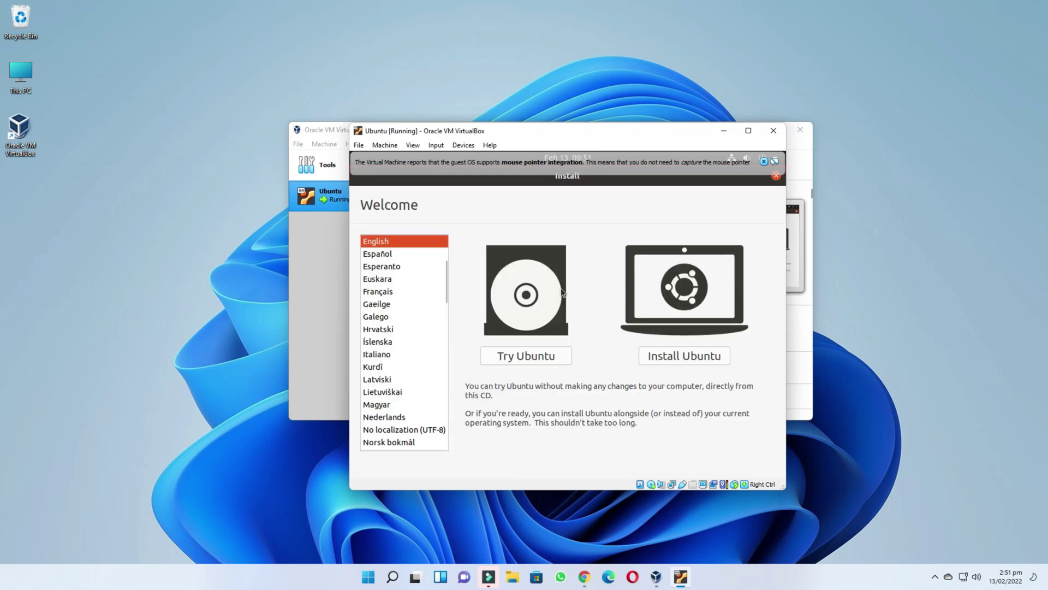
left_click(764, 162)
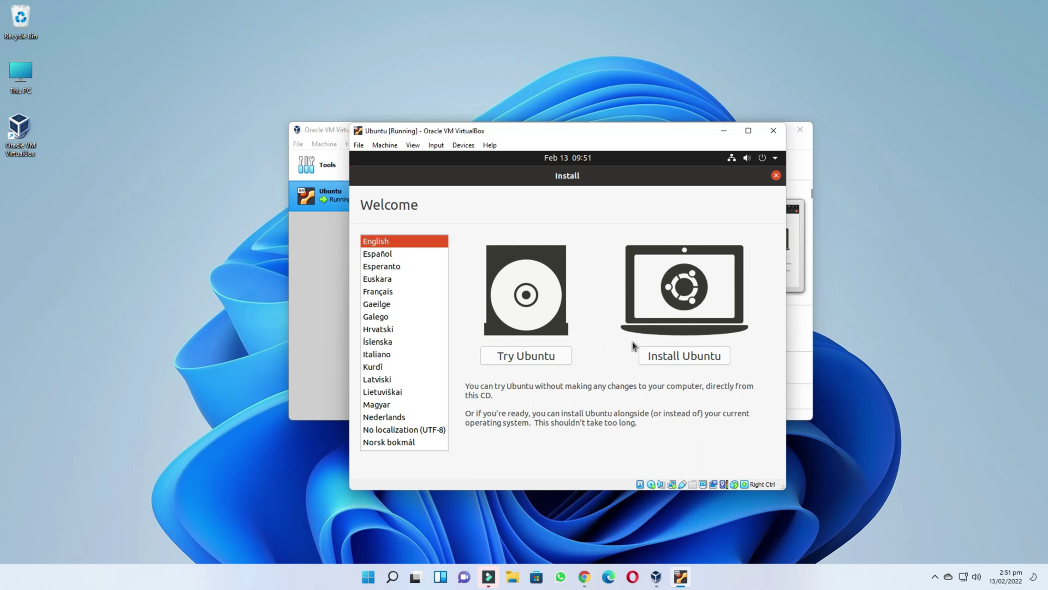
left_click(679, 354)
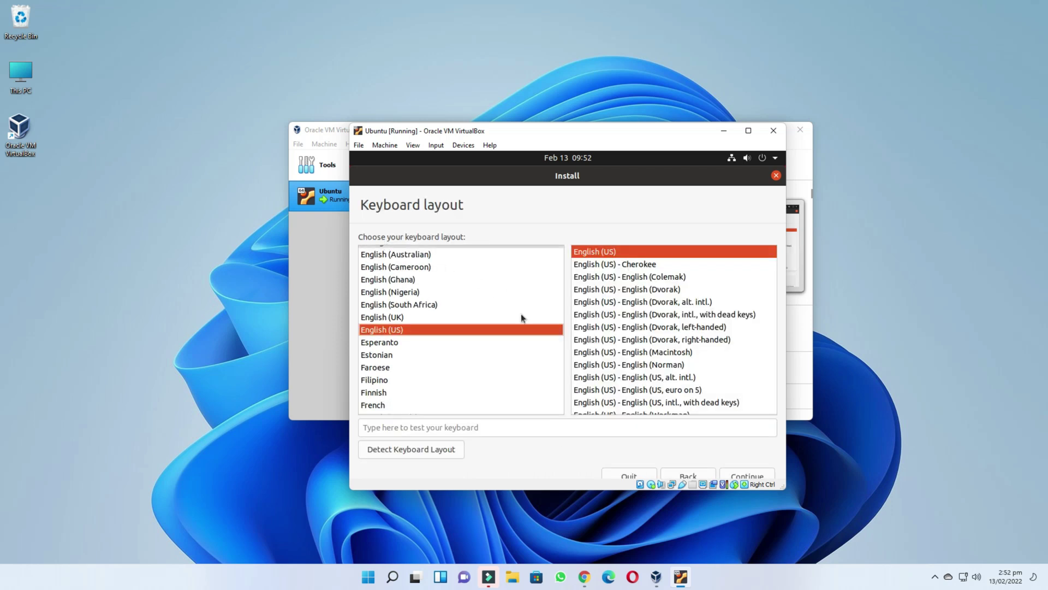
left_click_drag(361, 206, 469, 207)
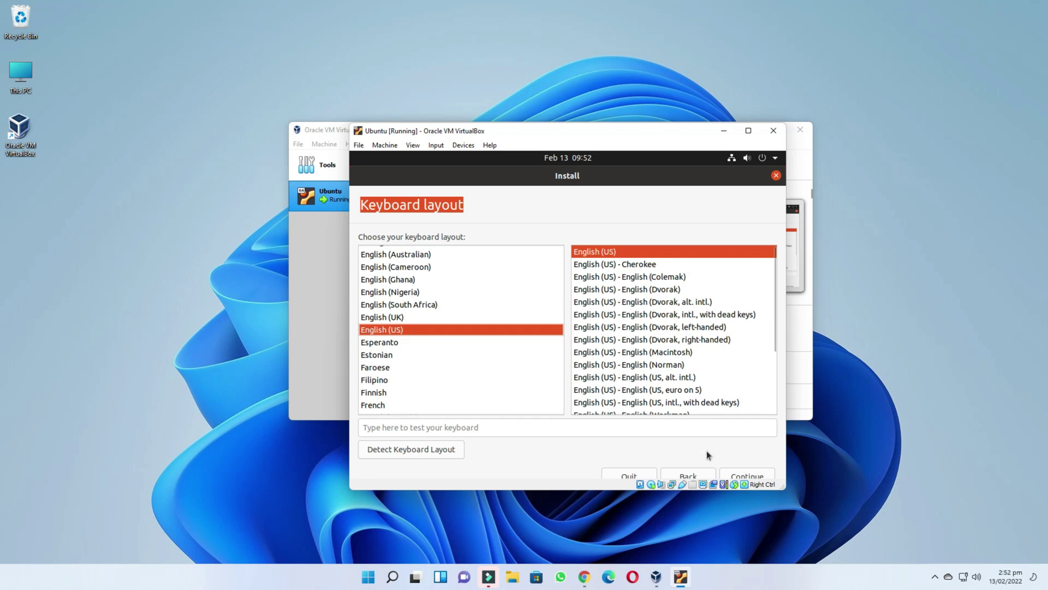
left_click(755, 473)
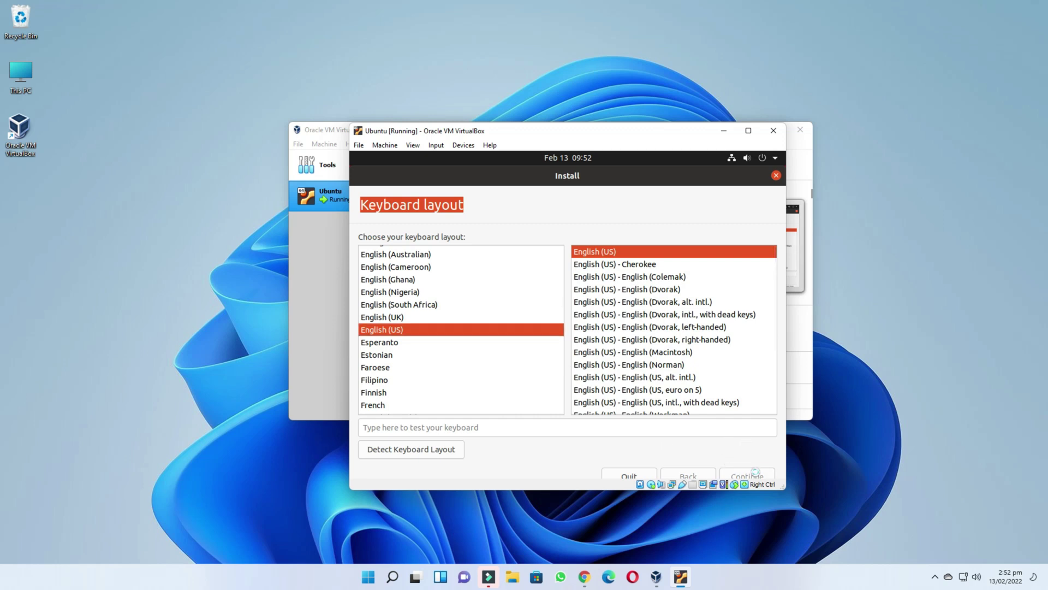
left_click(749, 131)
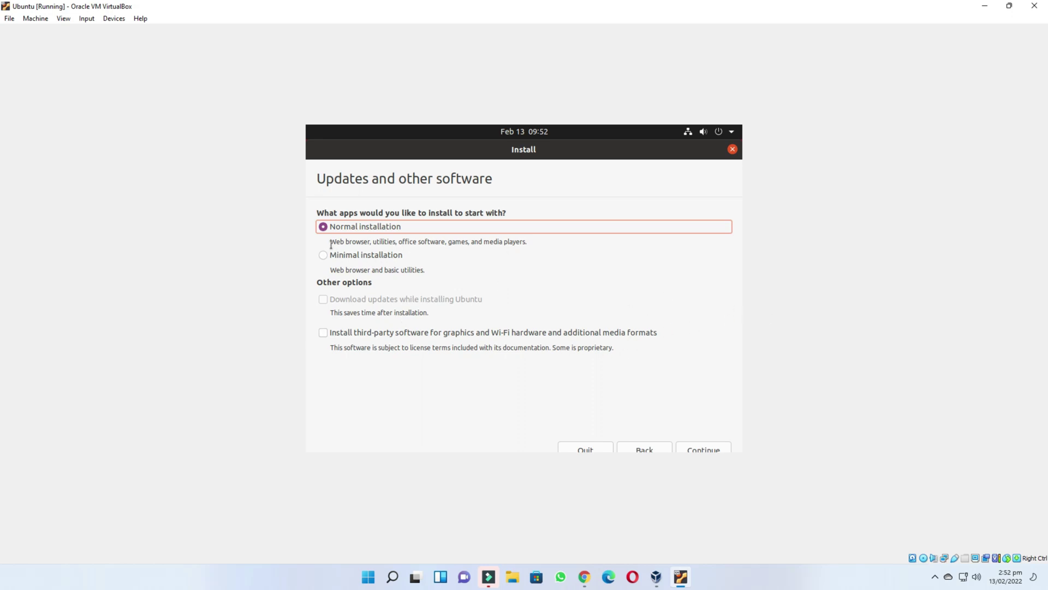
- Include third-party software, keep 'Erase disk and install Ubuntu', and start Install Now
left_click(326, 333)
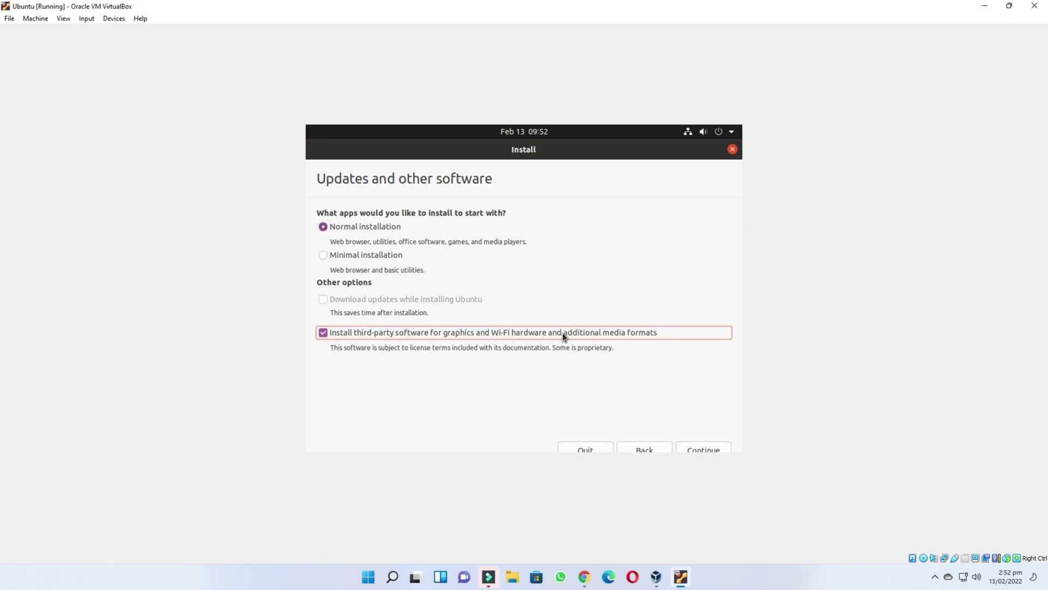
left_click(709, 448)
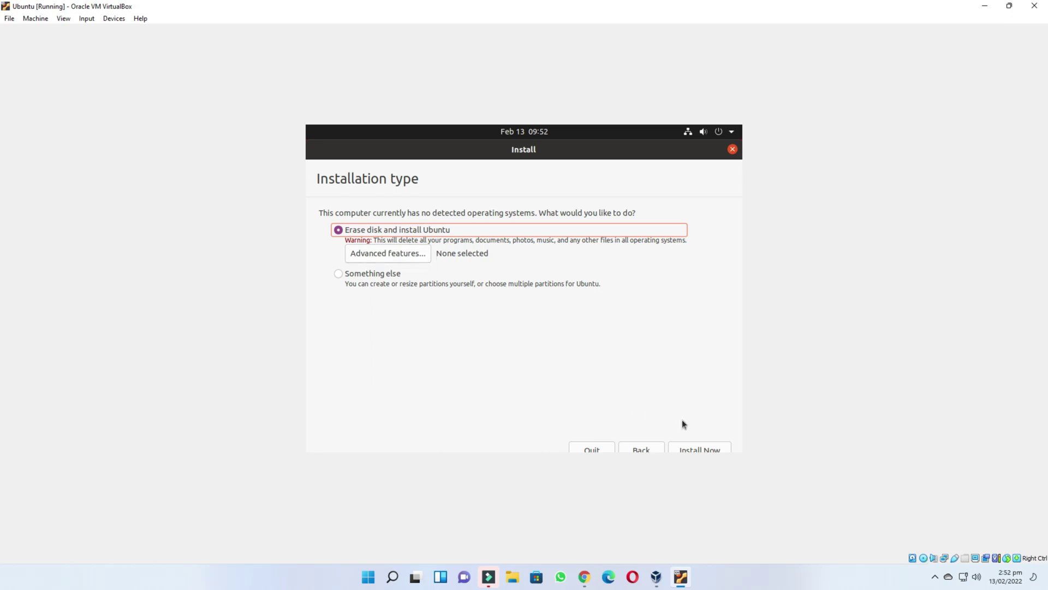
left_click(698, 448)
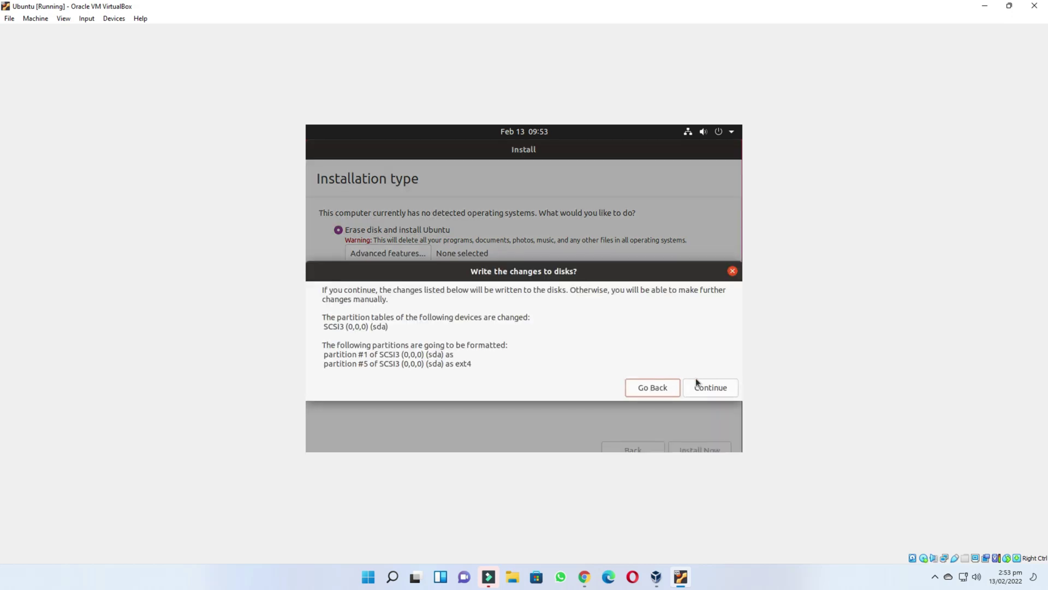
- Confirm the disk changes, keep New York as the location, and enter the name Ubuntu
left_click(714, 387)
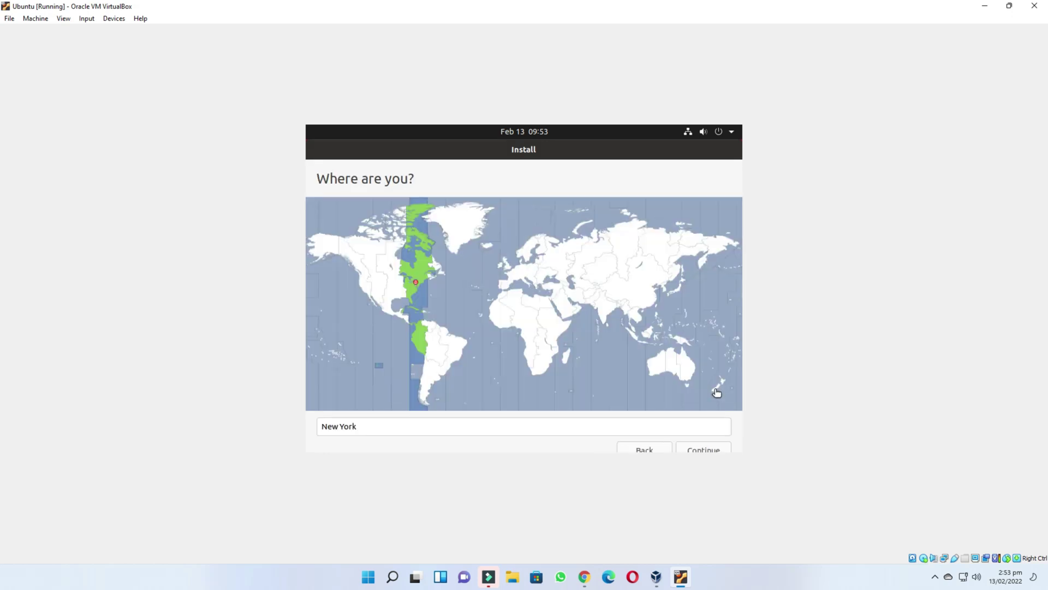
left_click(703, 449)
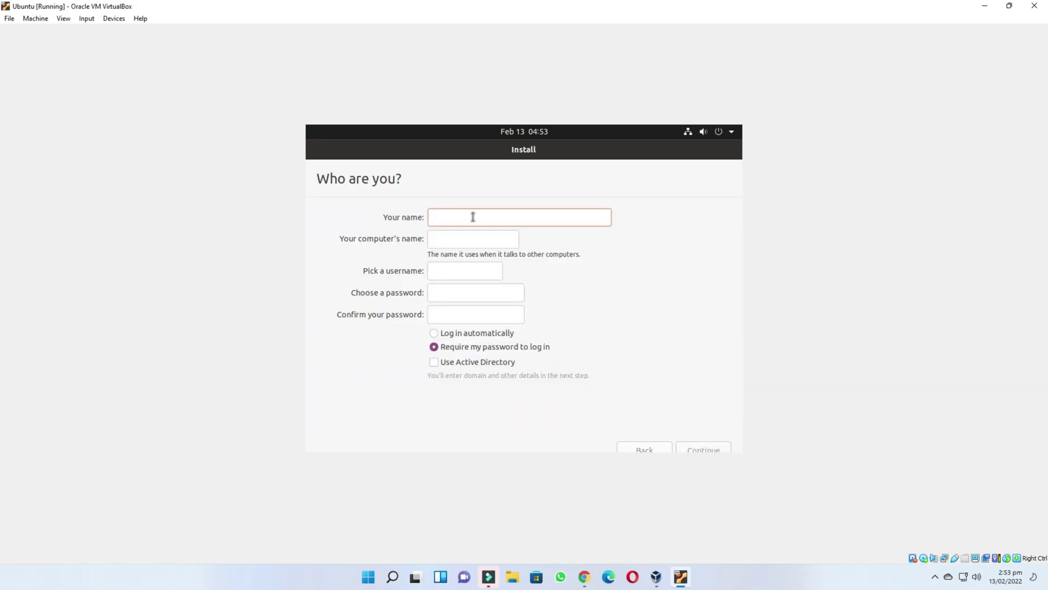
type("Ubuntu")
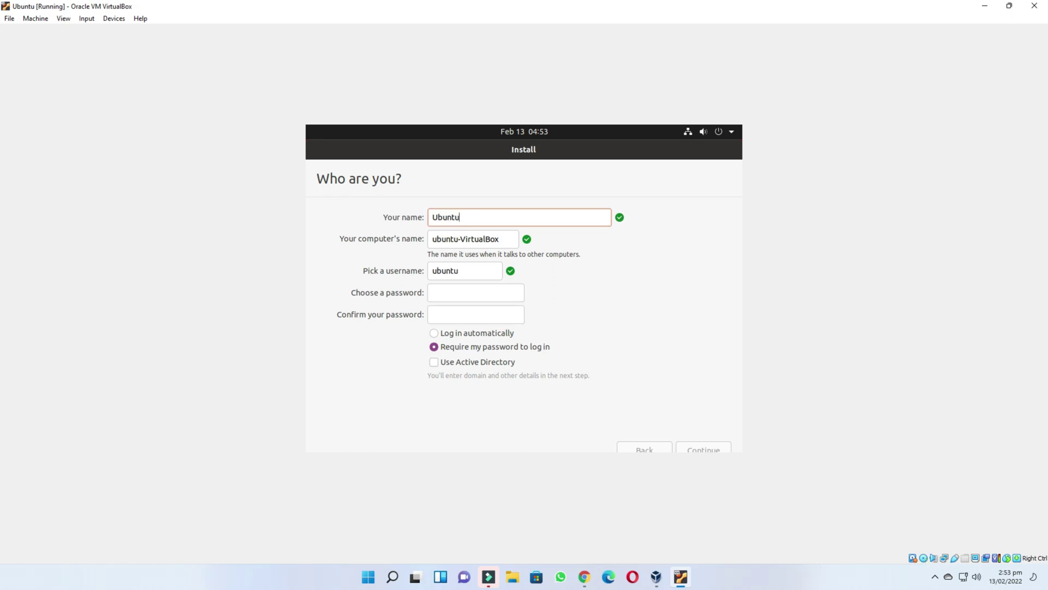
left_click_drag(431, 239, 493, 240)
- Enter the account password and type it again in the confirmation field
left_click(467, 298)
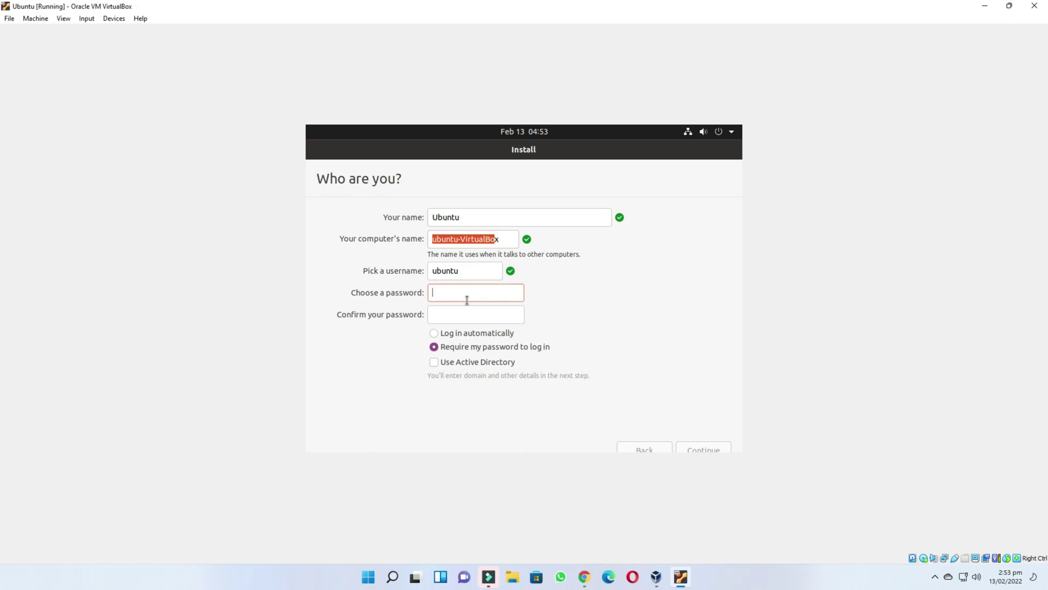
type("******")
left_click(465, 312)
type("****")
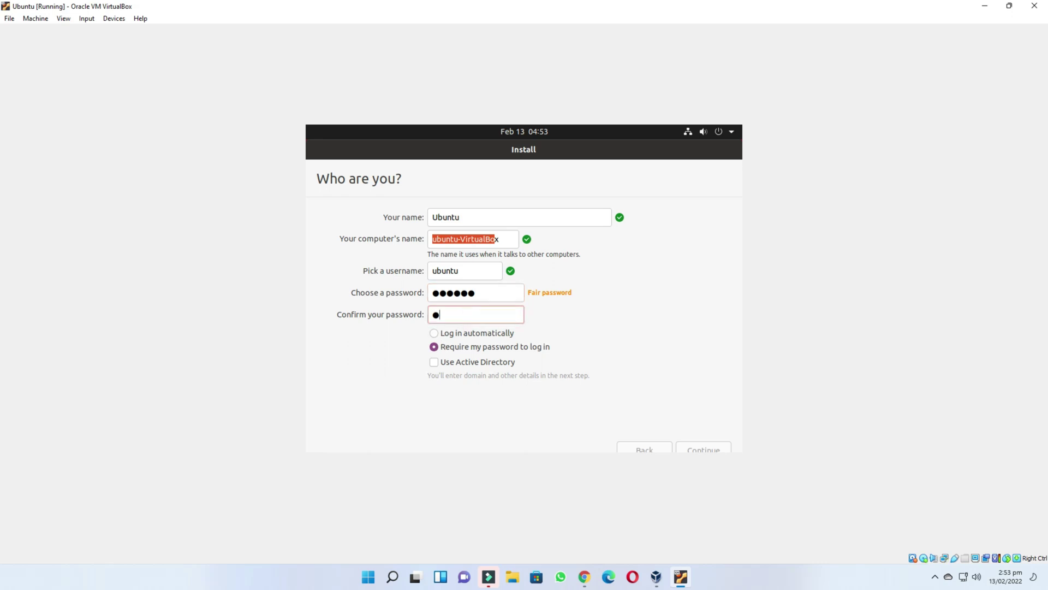
type("**")
- Submit the account details to begin copying files, then request Full-screen Mode from the View menu
left_click(705, 445)
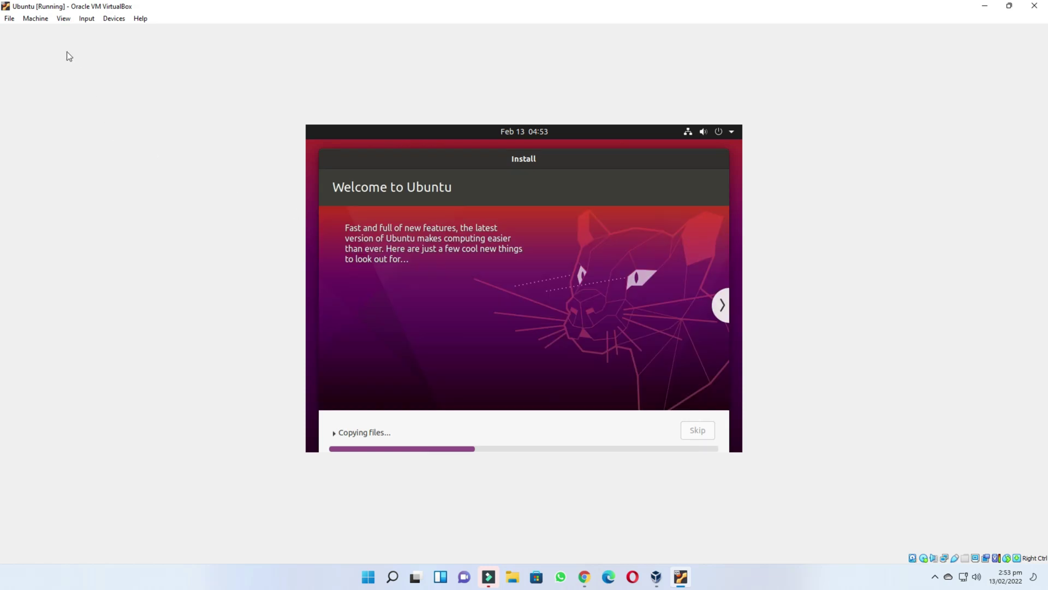
left_click(64, 20)
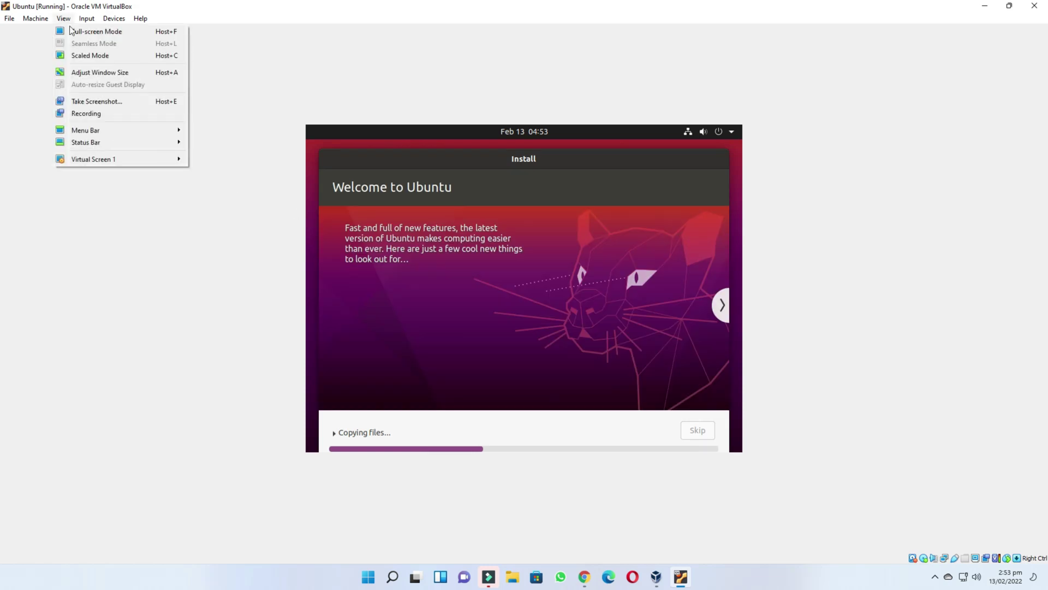
left_click(74, 31)
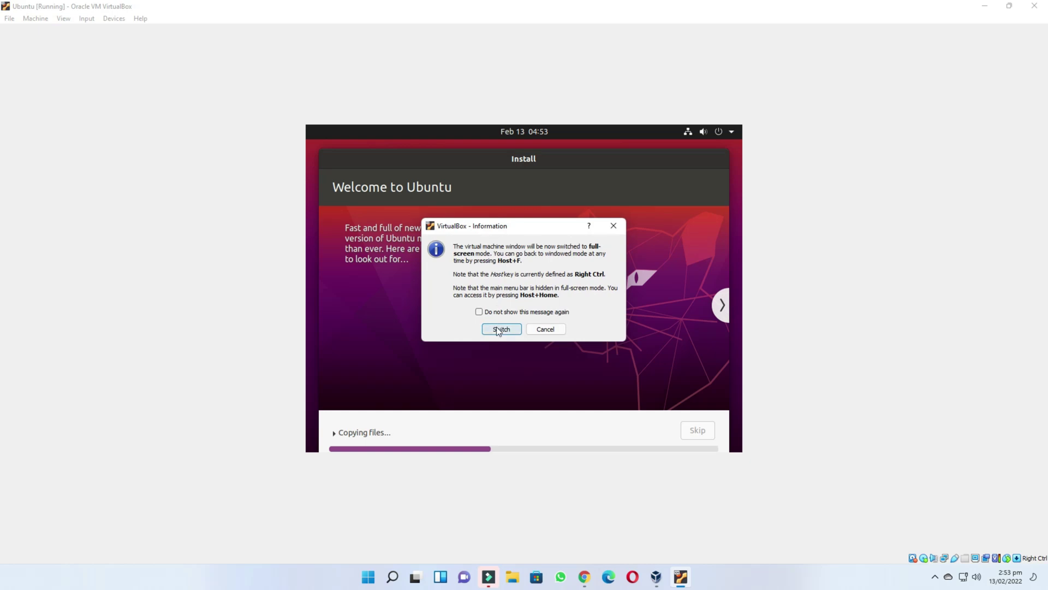
- Confirm the full-screen switch and let Ubuntu install until Installation Complete appears
left_click(499, 329)
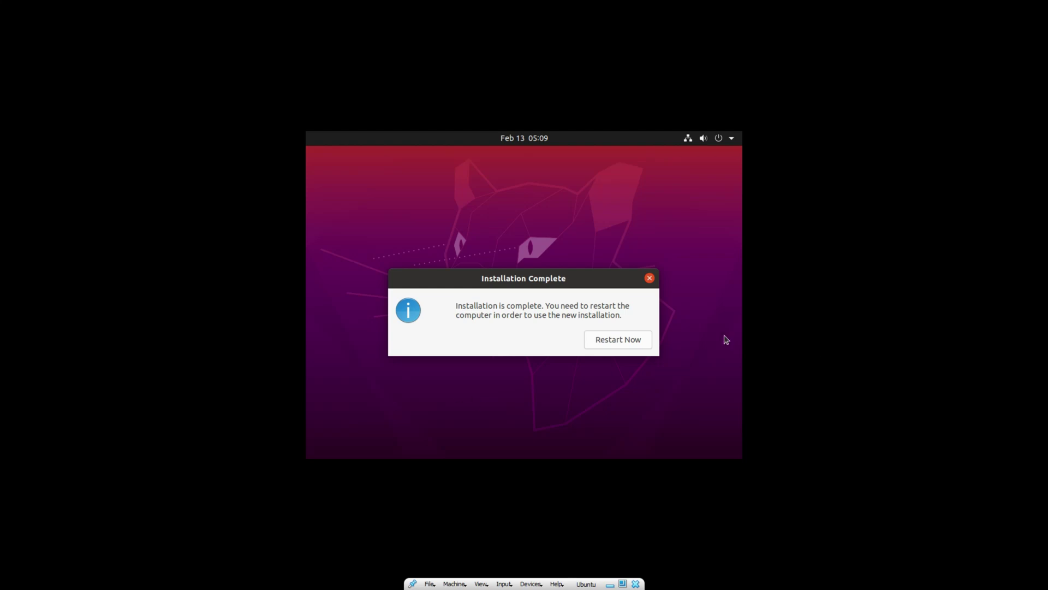
- Restart into the installed Ubuntu and log in to the Ubuntu account with its password
left_click(621, 340)
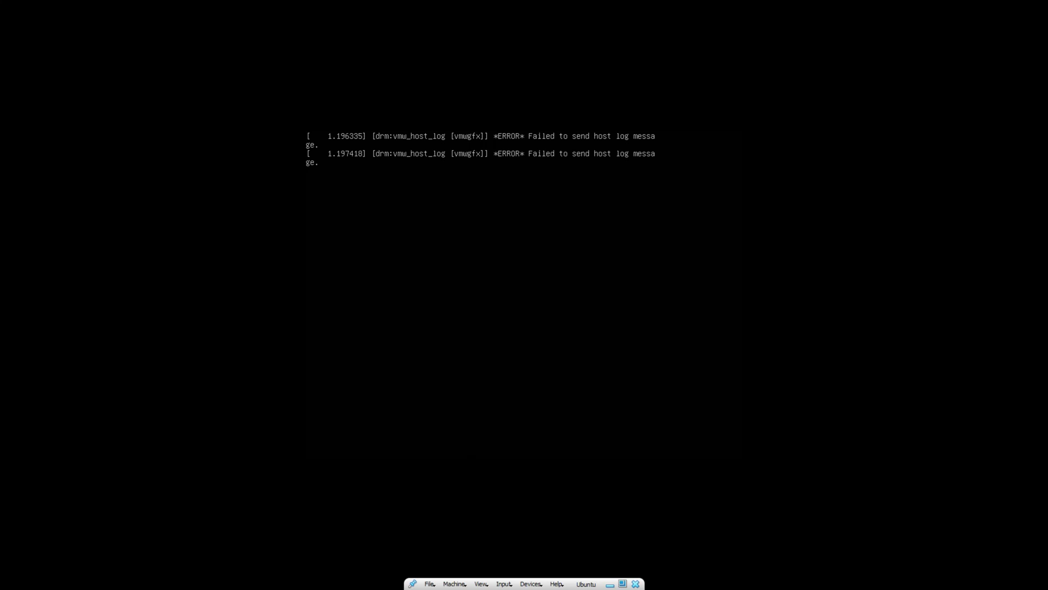
key("Return")
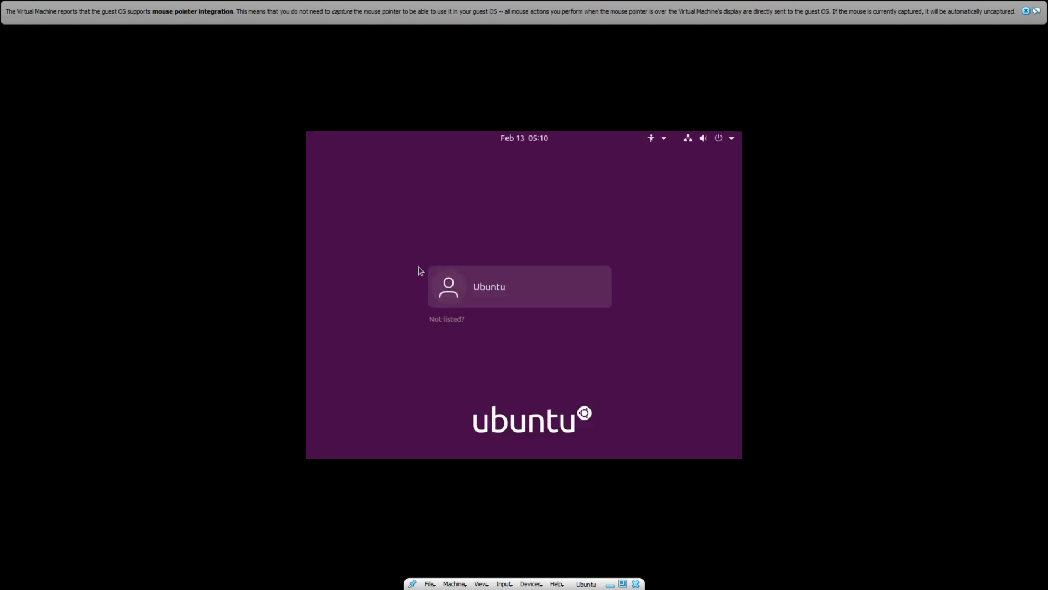
left_click(495, 287)
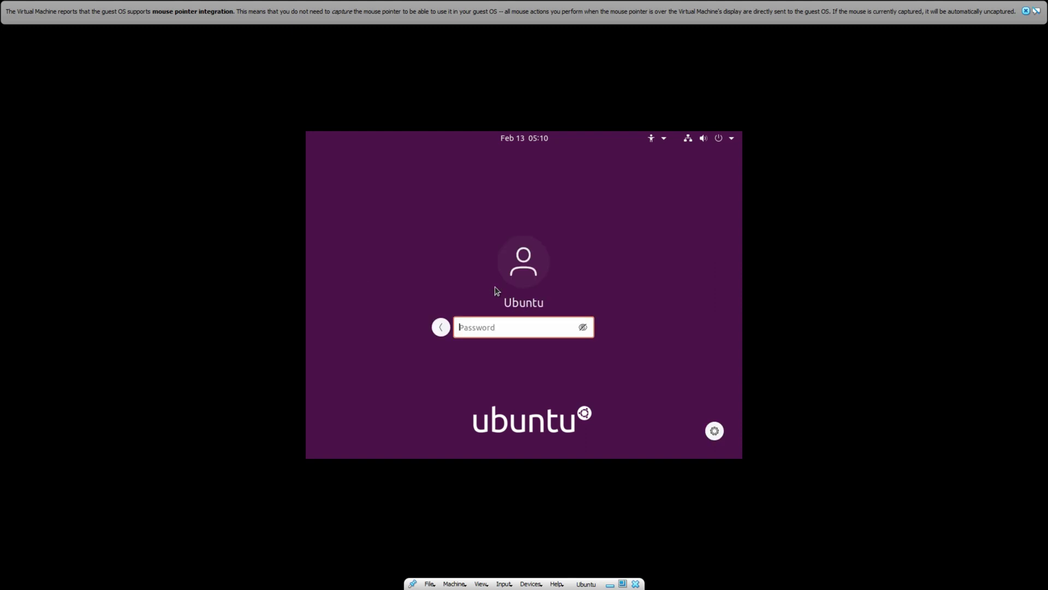
type("ubuntu")
key("Return")
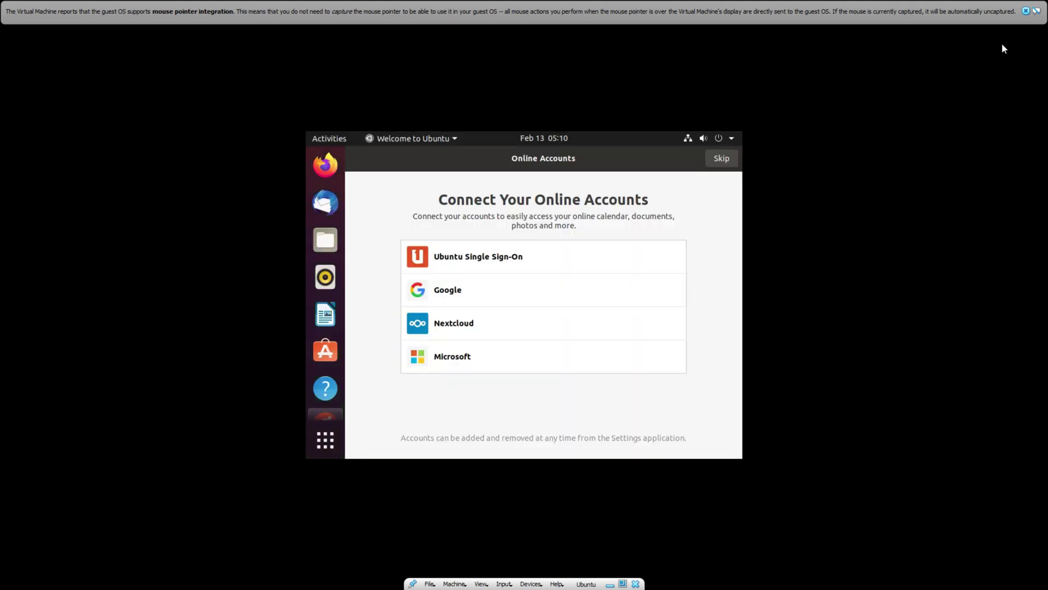
- Skip through the Welcome to Ubuntu pages to the desktop, then turn off Full-screen Mode from View
left_click(721, 159)
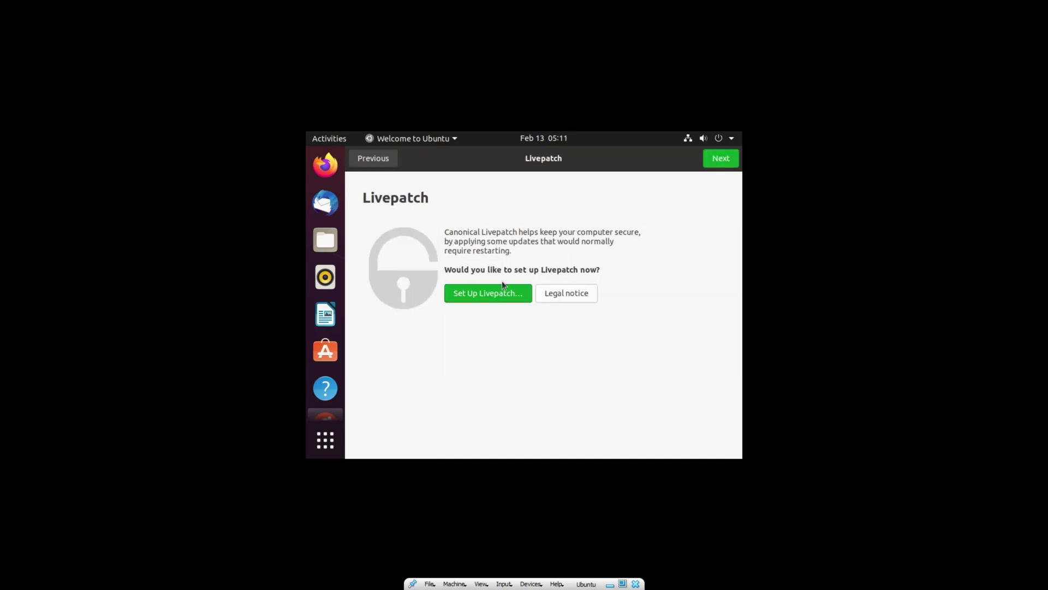
left_click(723, 162)
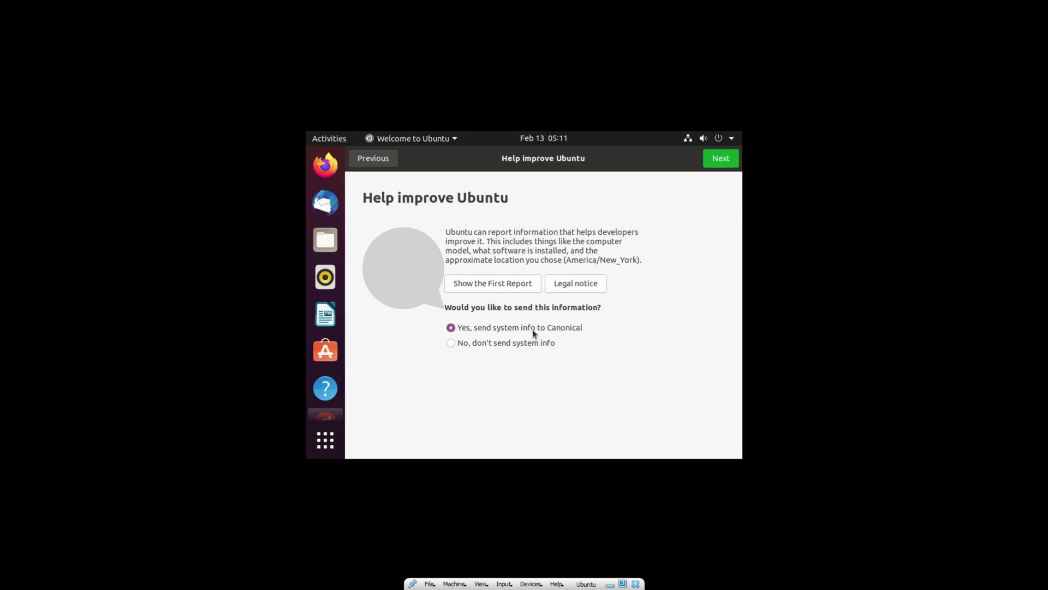
left_click(729, 164)
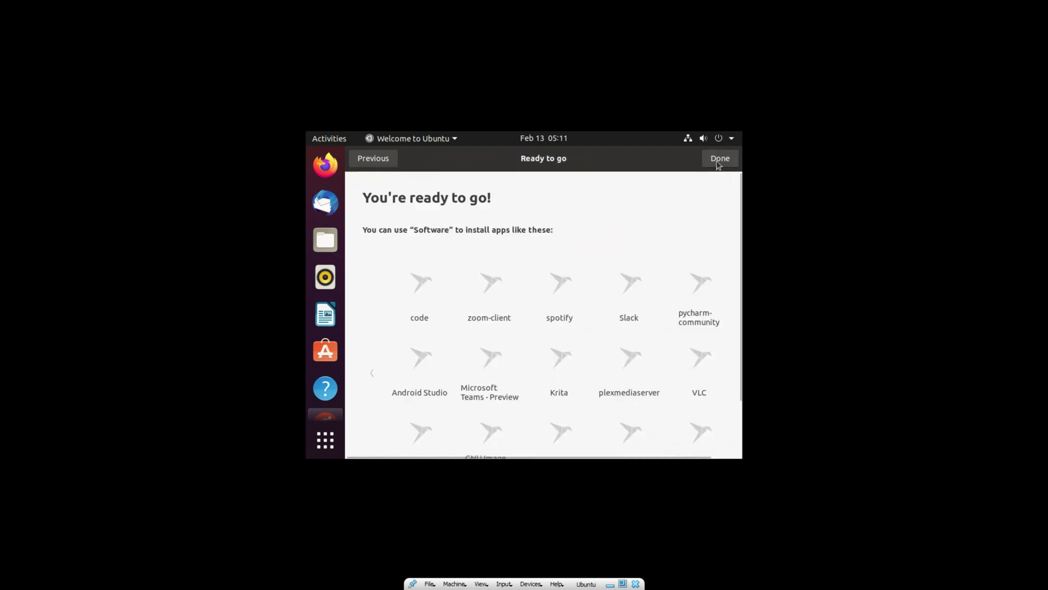
left_click(719, 160)
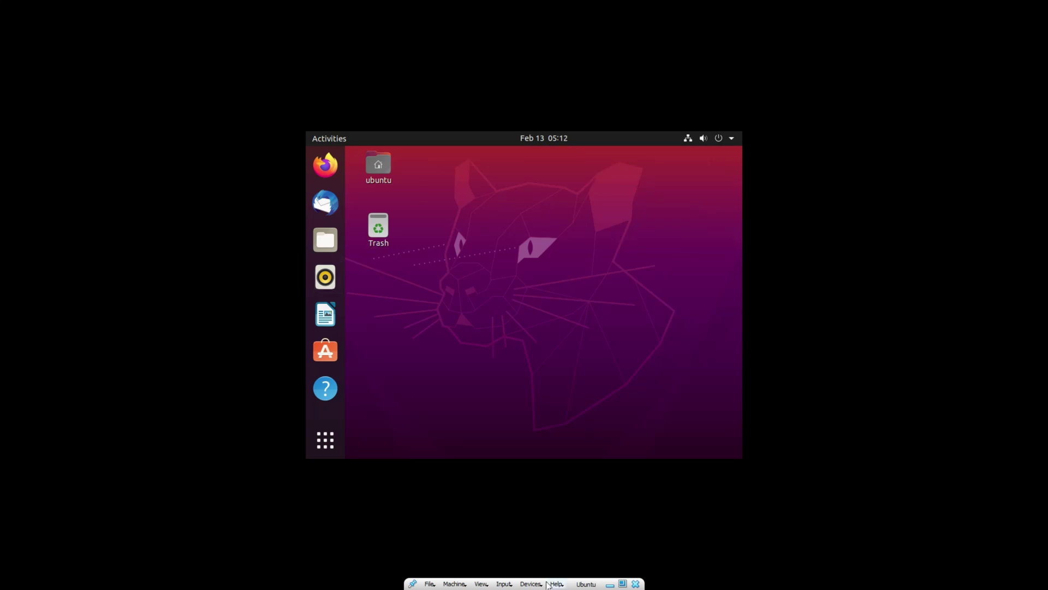
left_click(480, 584)
left_click(498, 496)
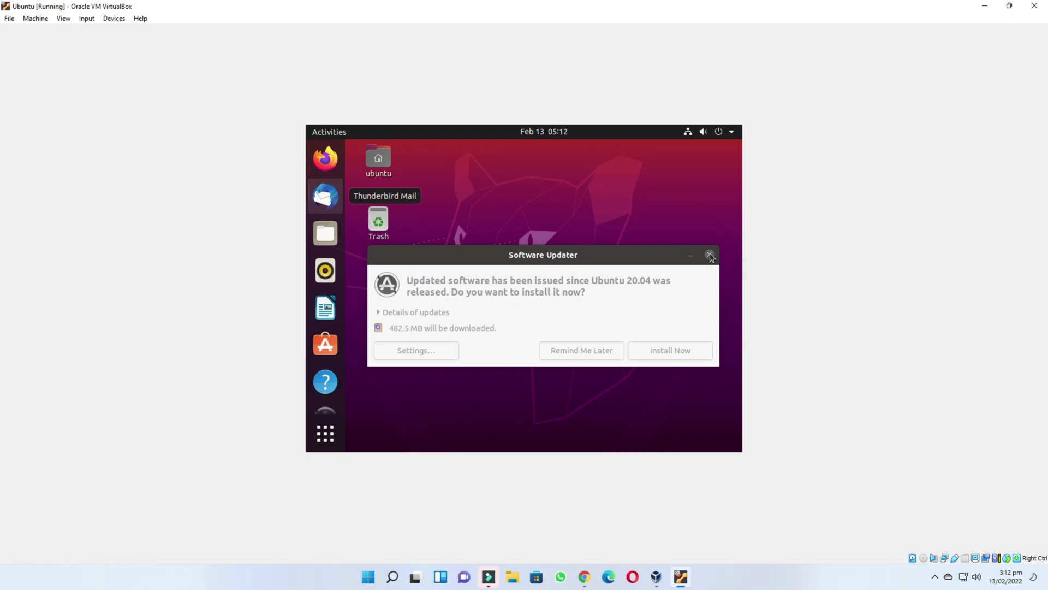
- Dismiss Software Updater and apply and keep a 1920 × 1200 (16:10) display resolution
left_click(709, 254)
right_click(469, 240)
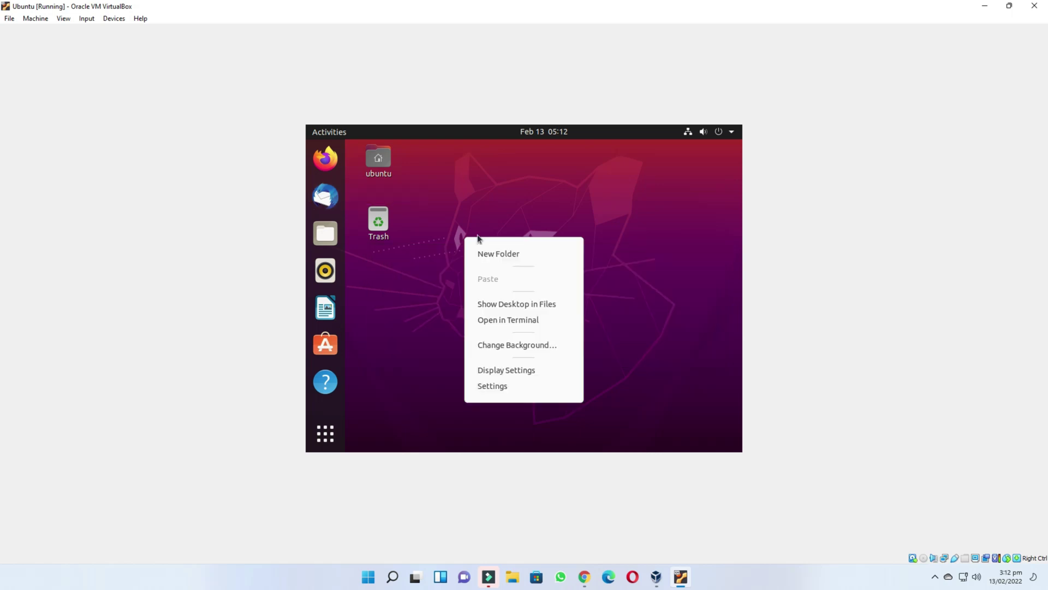
left_click(536, 371)
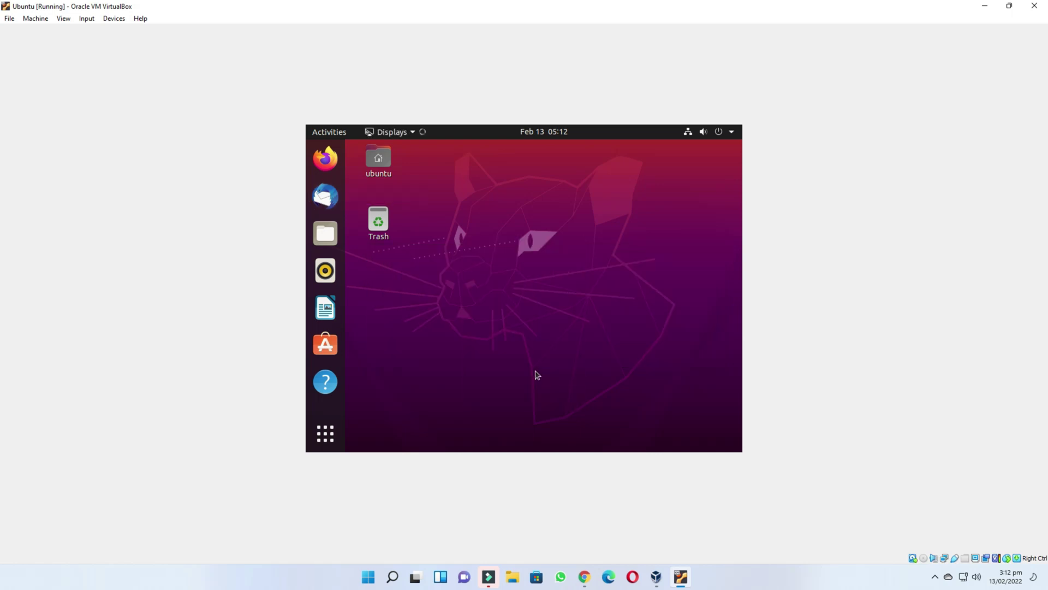
left_click(694, 248)
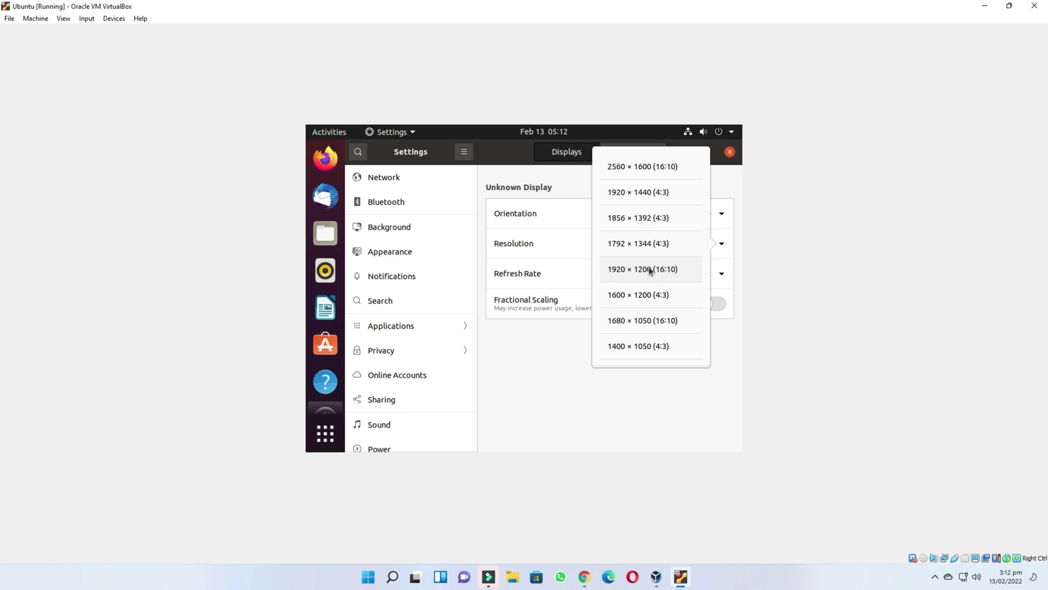
left_click(650, 269)
left_click(720, 153)
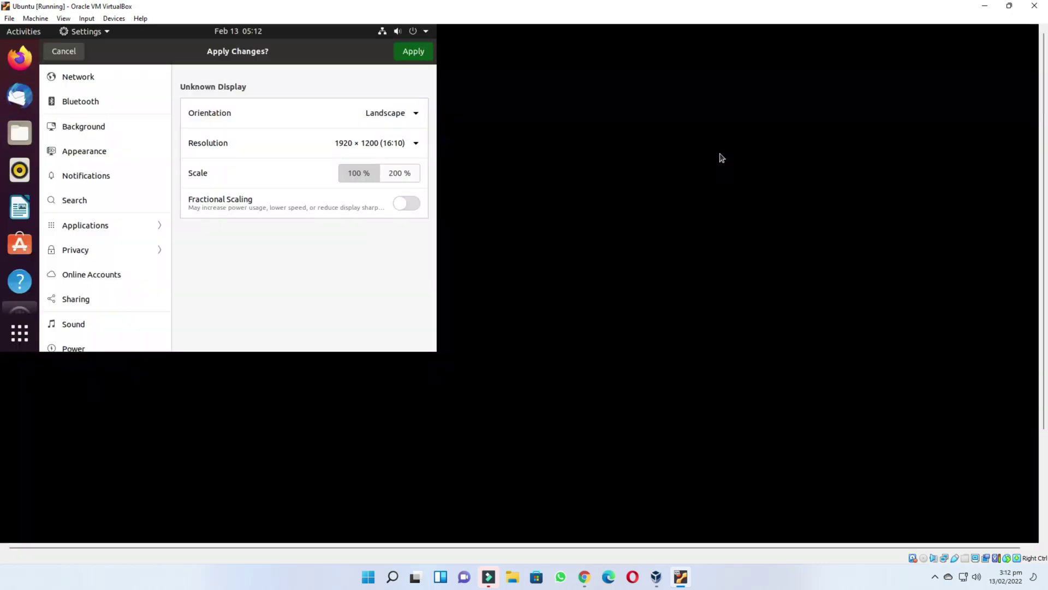
left_click(595, 386)
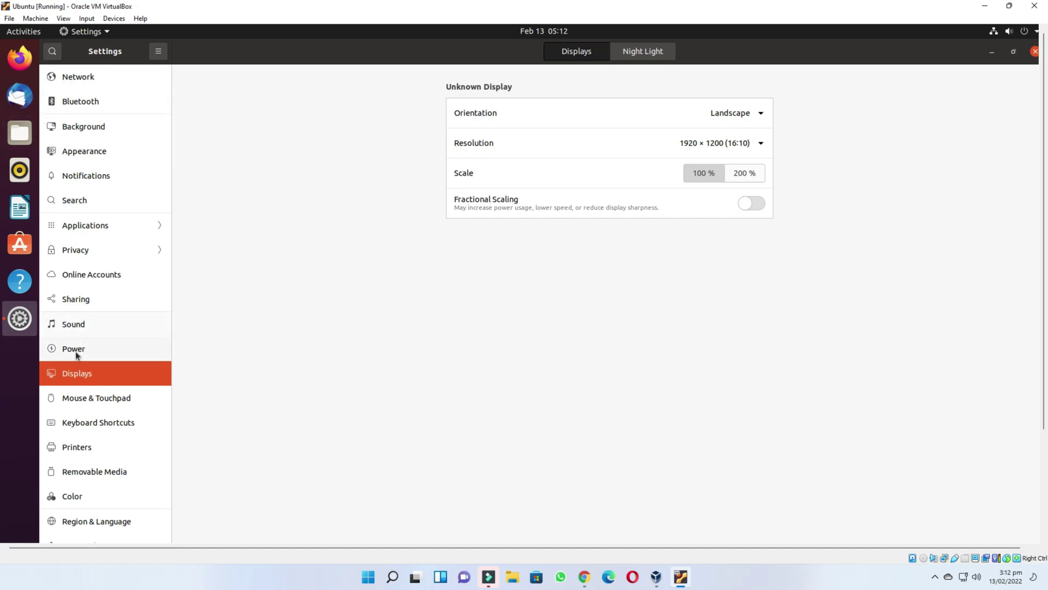
- Try the dark and light window colours in Appearance, then return to Standard
left_click(86, 155)
left_click(742, 136)
left_click(472, 122)
left_click(767, 129)
left_click(628, 126)
- Set the bridge photo as the desktop background
left_click(91, 126)
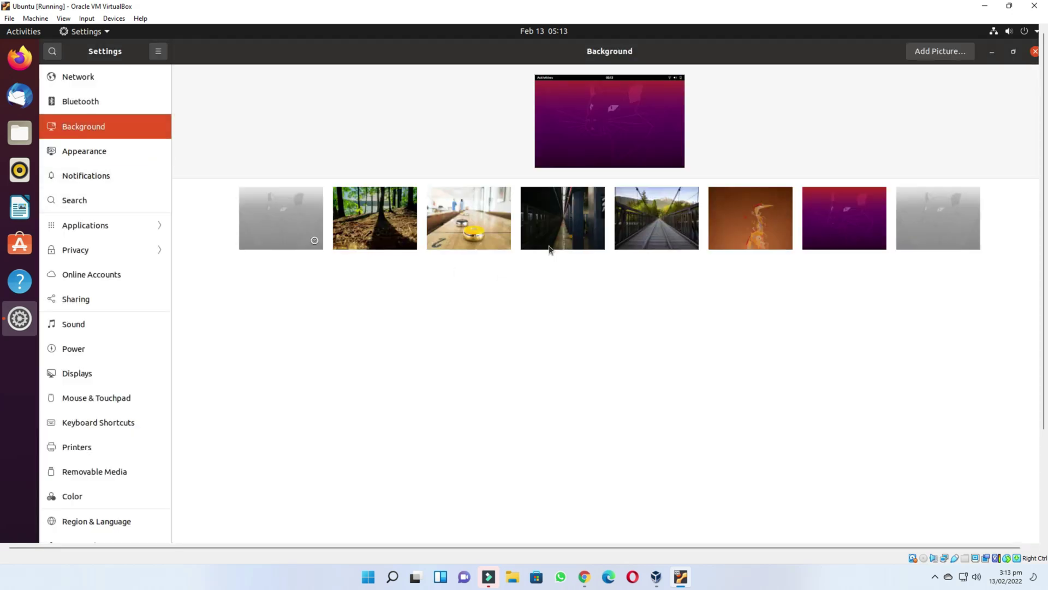
left_click(651, 217)
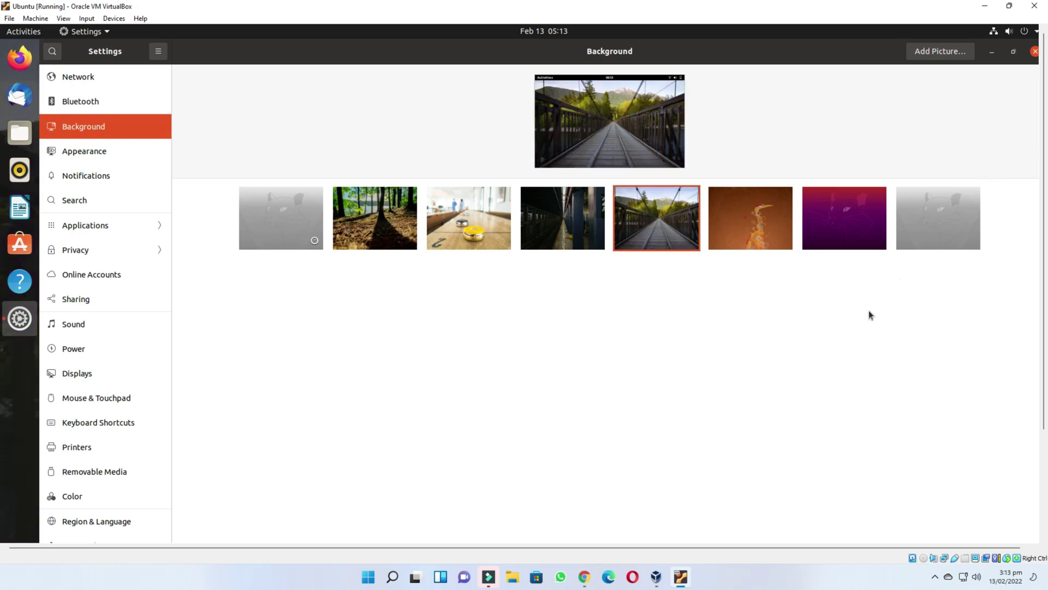
left_click_drag(696, 547, 755, 547)
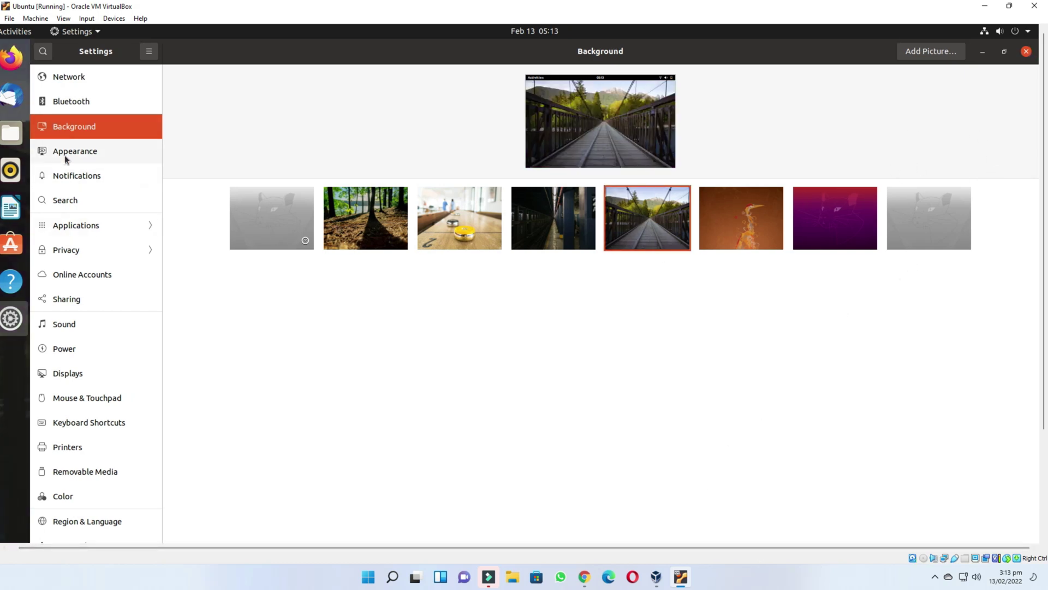
- Browse the Appearance, Notifications and Applications settings pages, then launch Firefox from the dock
left_click(65, 155)
left_click(80, 179)
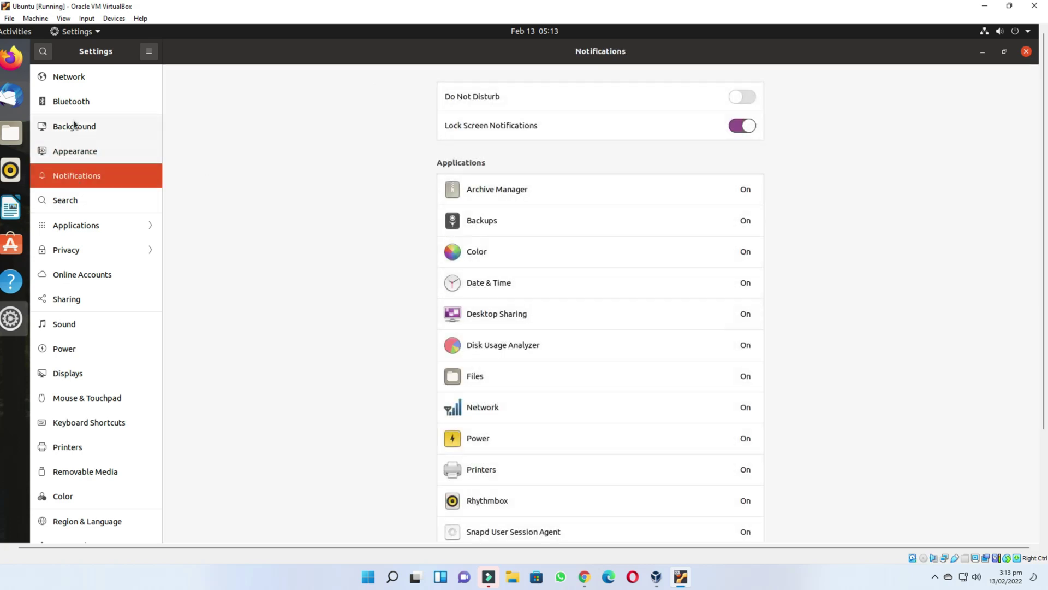
left_click(86, 230)
scroll(78, 342, "down", 10)
scroll(69, 290, "up", 10)
left_click(42, 51)
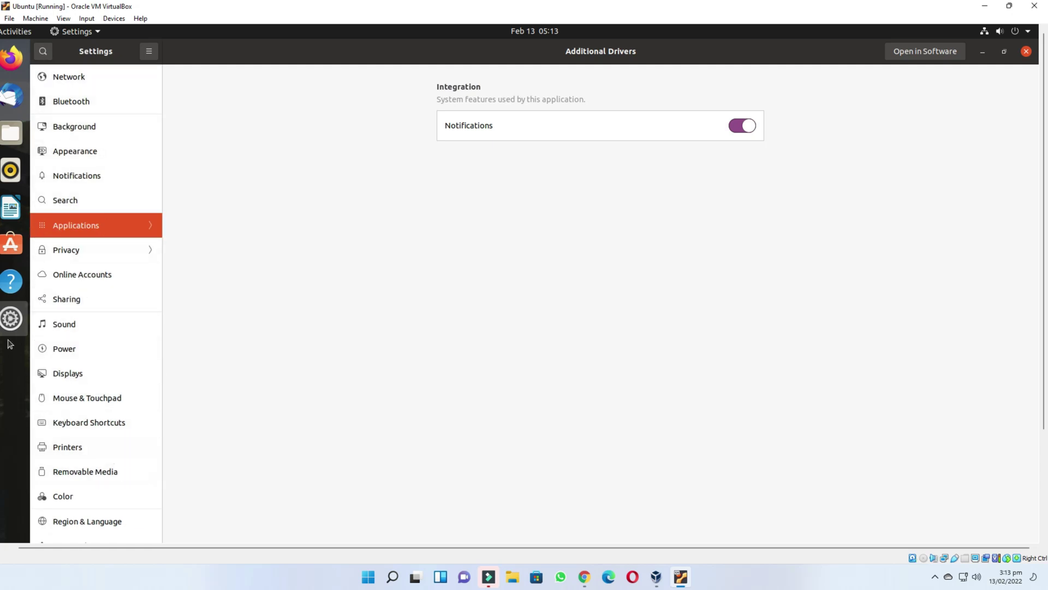
left_click(11, 57)
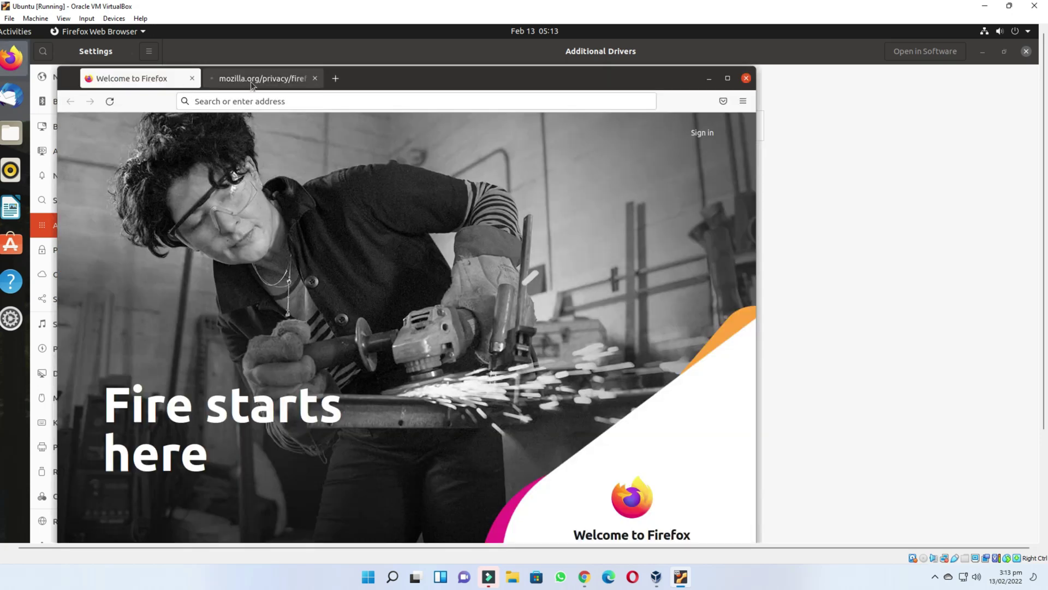
- Search for 'amazon' in a new Firefox tab, then close Firefox
left_click(183, 88)
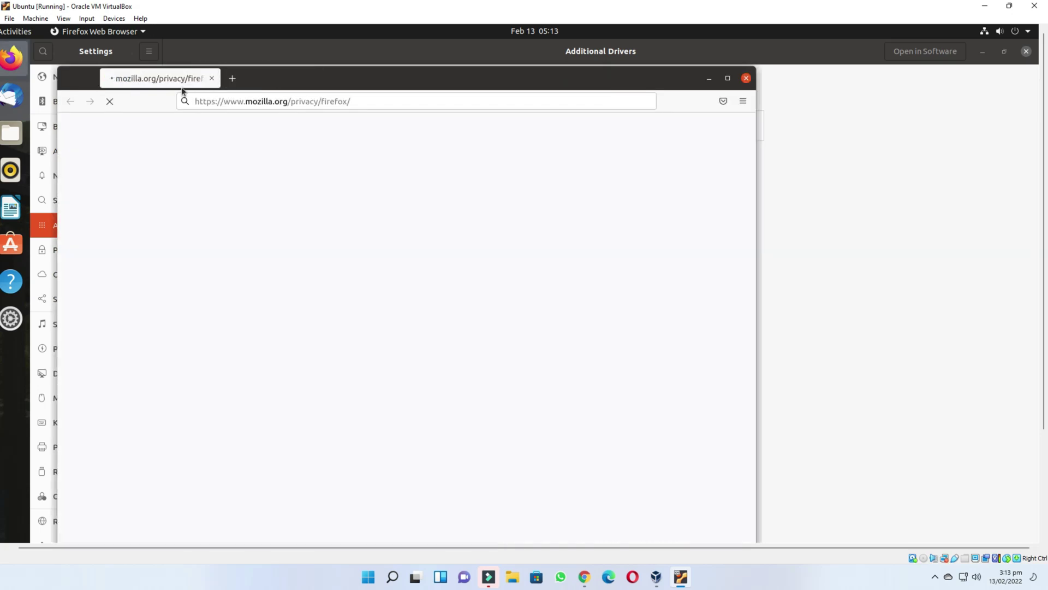
left_click(191, 78)
left_click(439, 436)
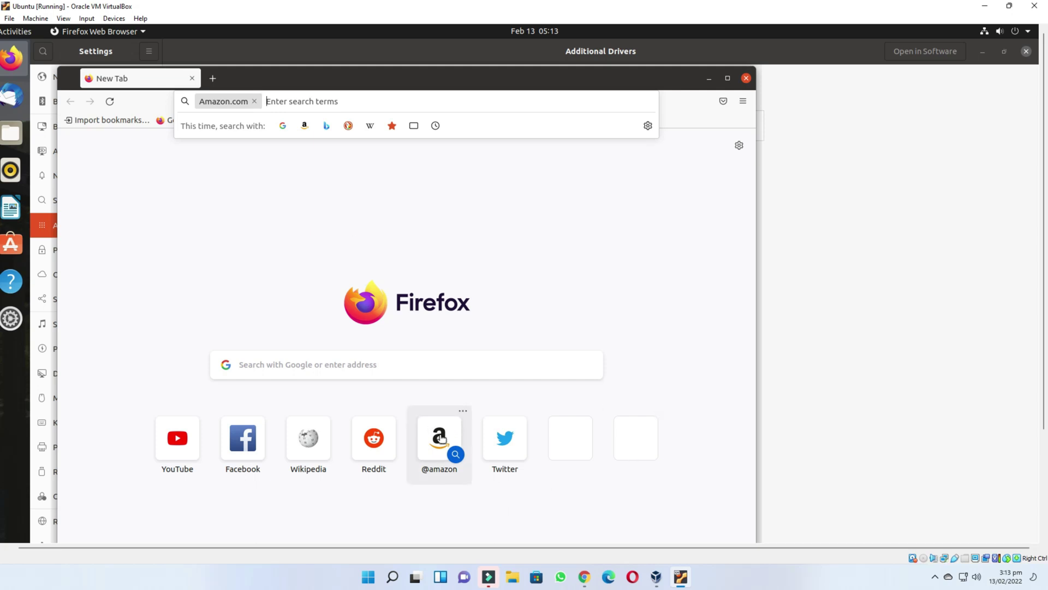
type("amazon")
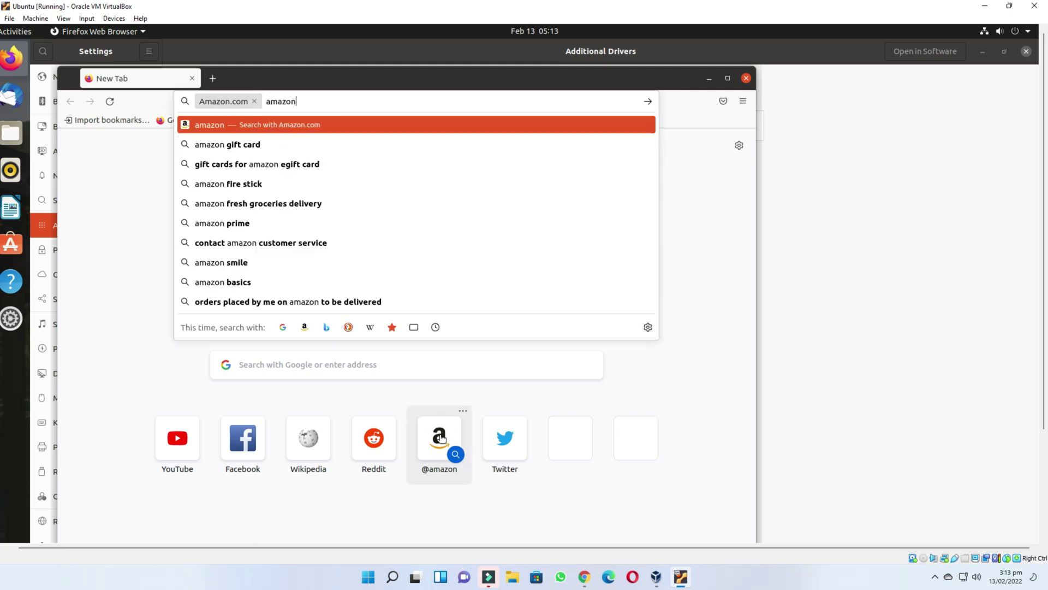
key("Return")
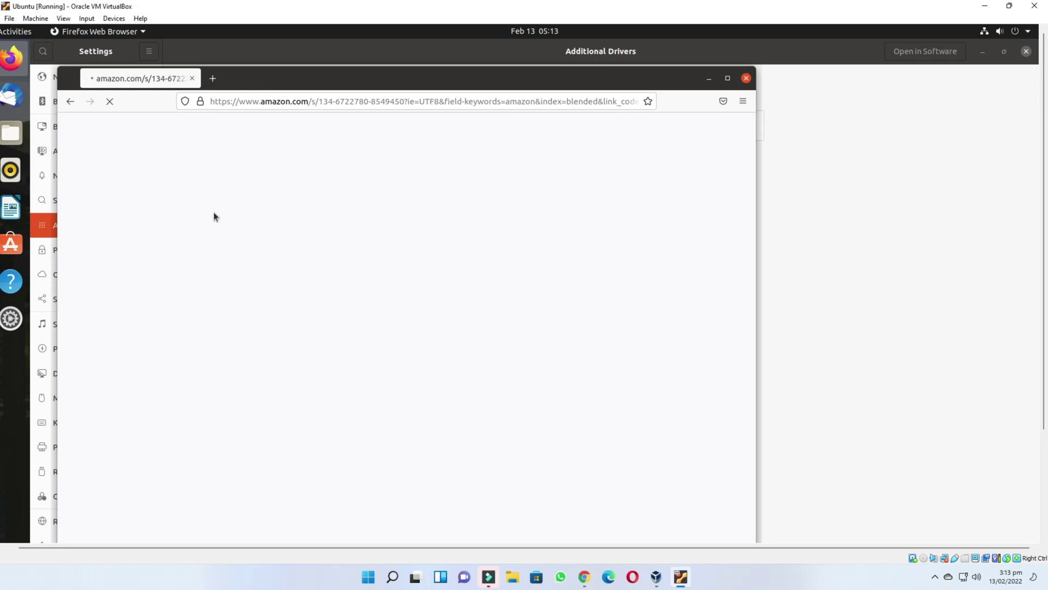
left_click(746, 79)
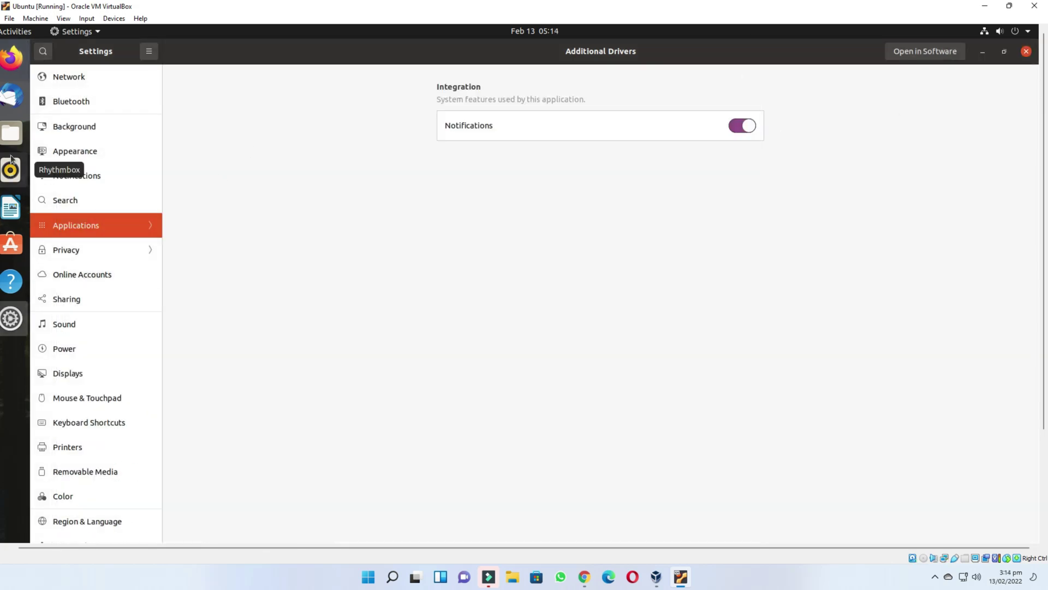
- View the Desktop and Downloads folders in Files, then close Files
left_click(11, 134)
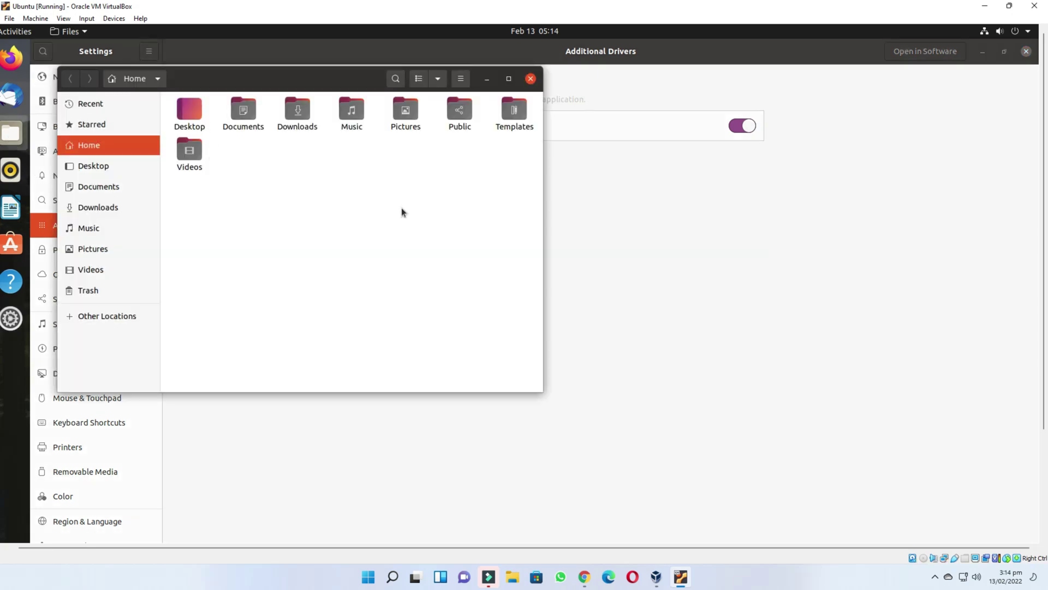
left_click(139, 168)
left_click(131, 207)
left_click(531, 78)
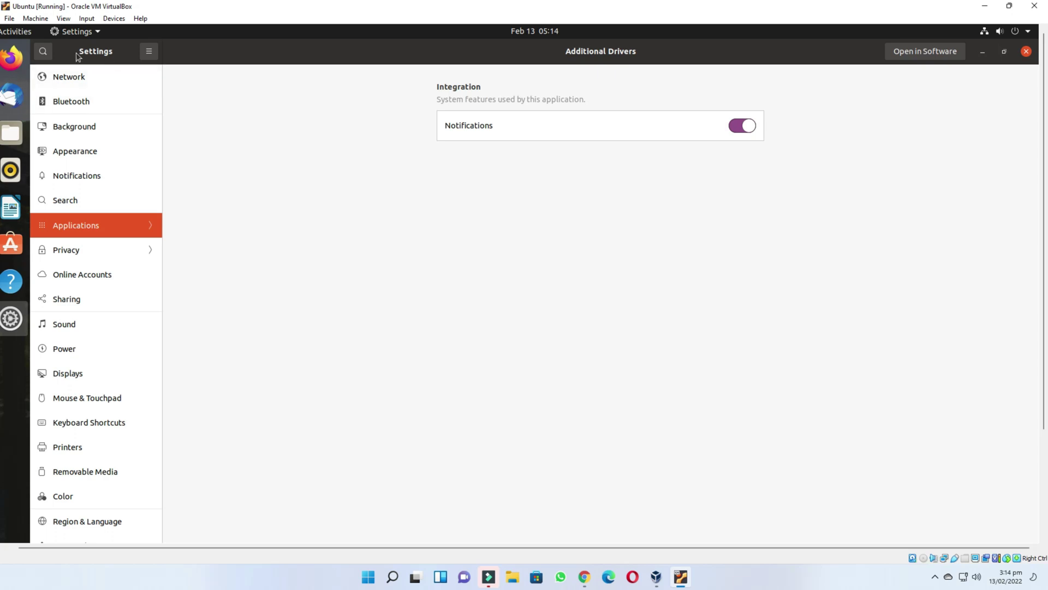
- Close the Settings window and dismiss the desktop shortcut menu
left_click(1026, 52)
right_click(285, 238)
key("Escape")
- Check the Installed and Updates pages in Ubuntu Software, close it, and open the system menu
left_click(12, 244)
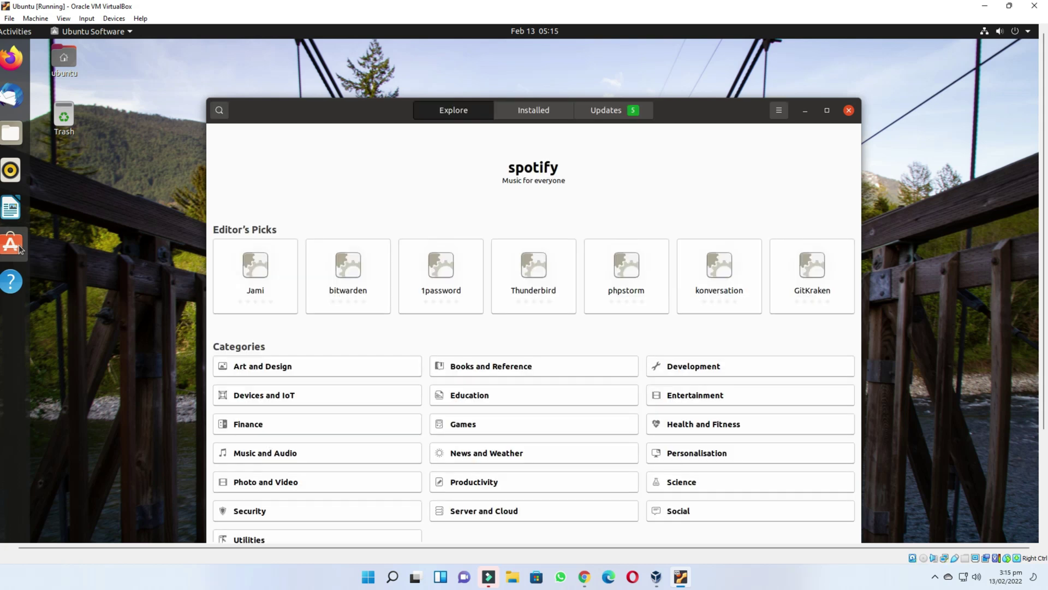
left_click(524, 116)
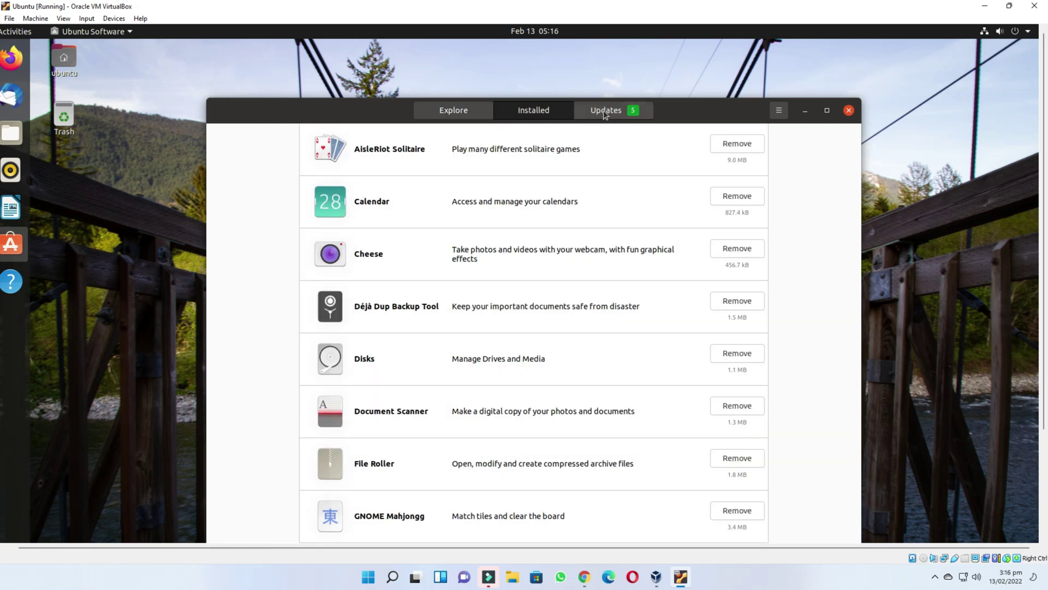
left_click(605, 115)
left_click(455, 112)
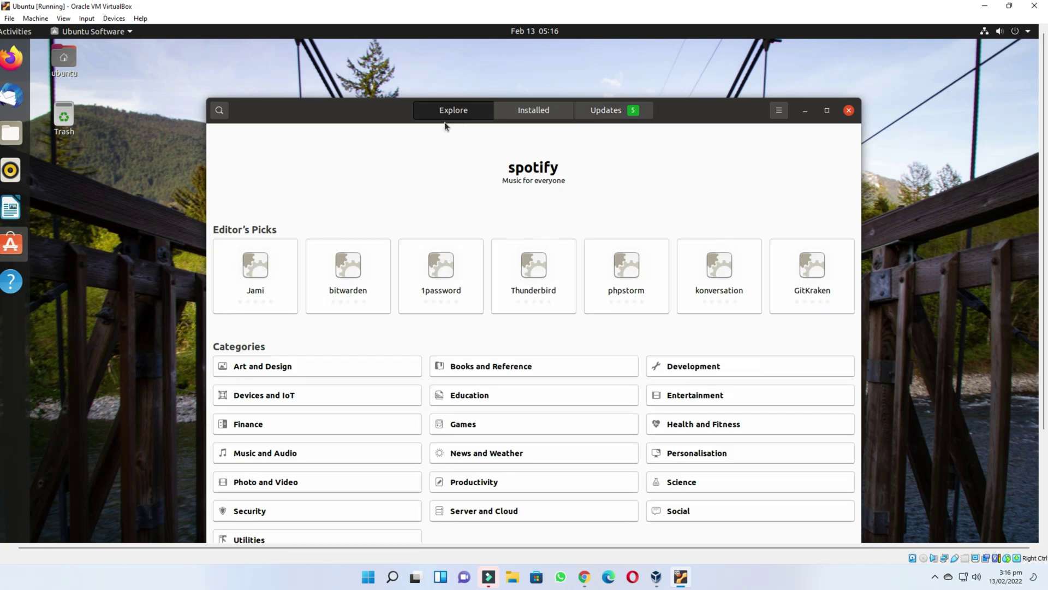
left_click(850, 111)
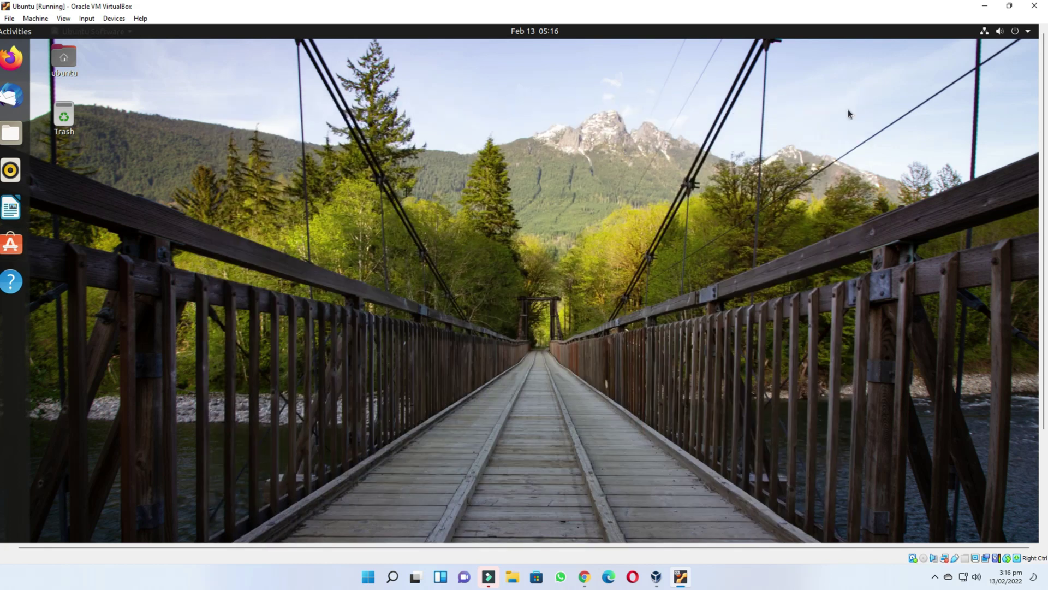
left_click(1016, 33)
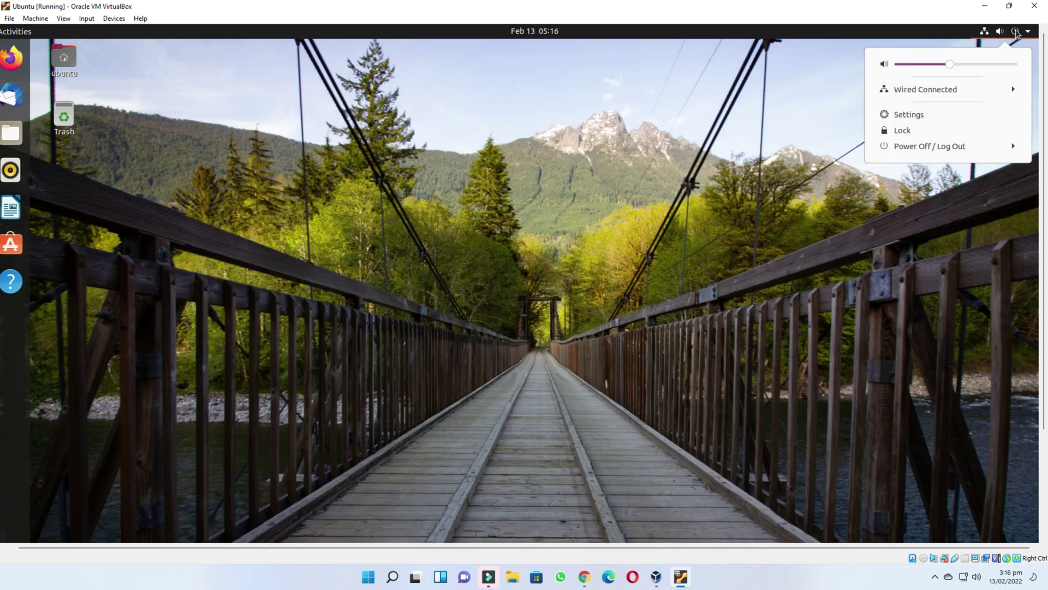
- Shut down the Ubuntu guest via Power Off / Log Out > Power Off, then close VirtualBox Manager
left_click(916, 146)
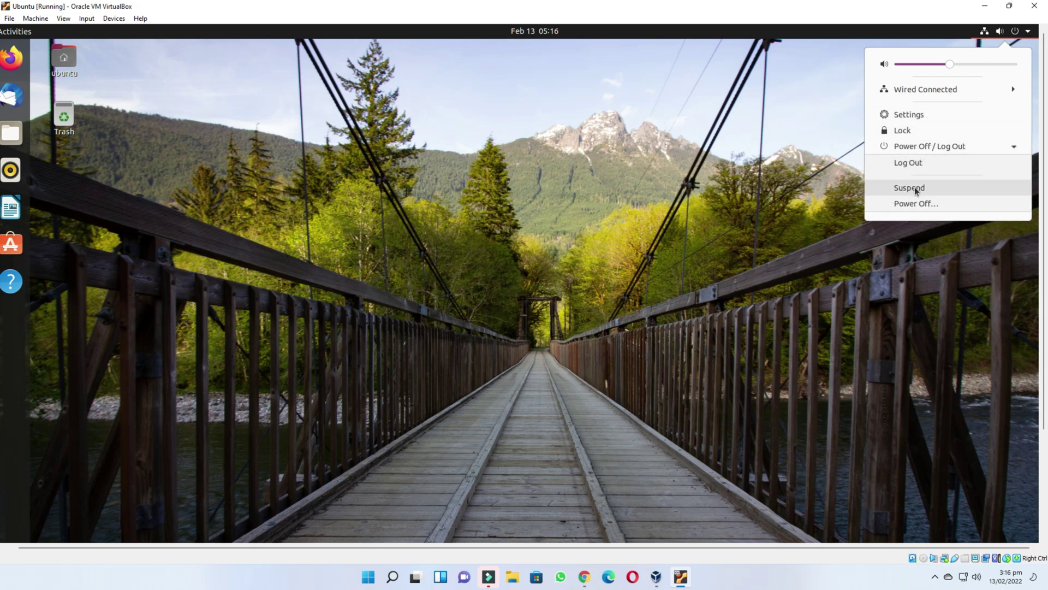
left_click(926, 205)
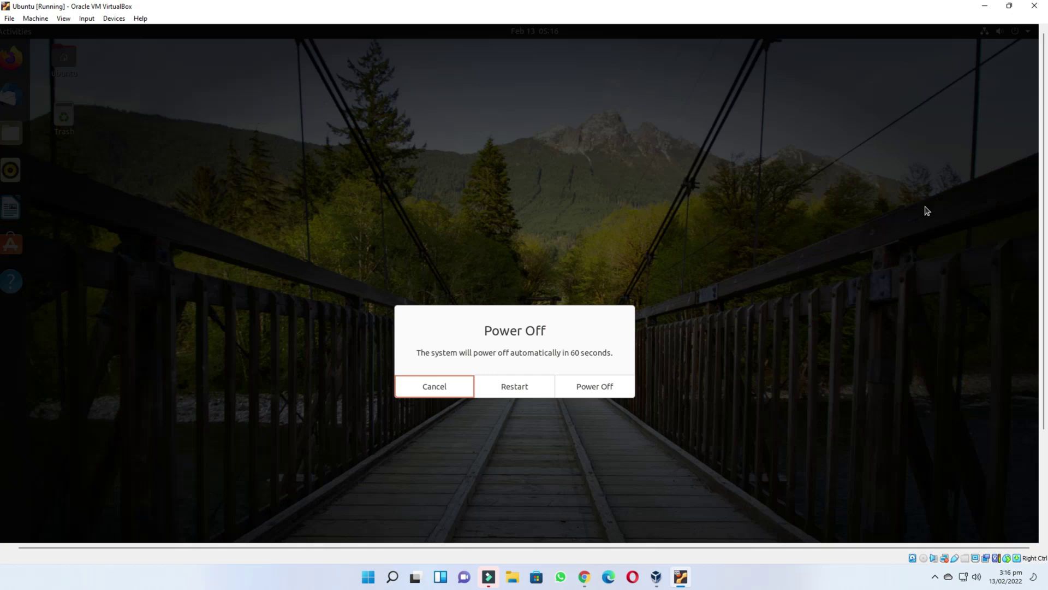
left_click(599, 389)
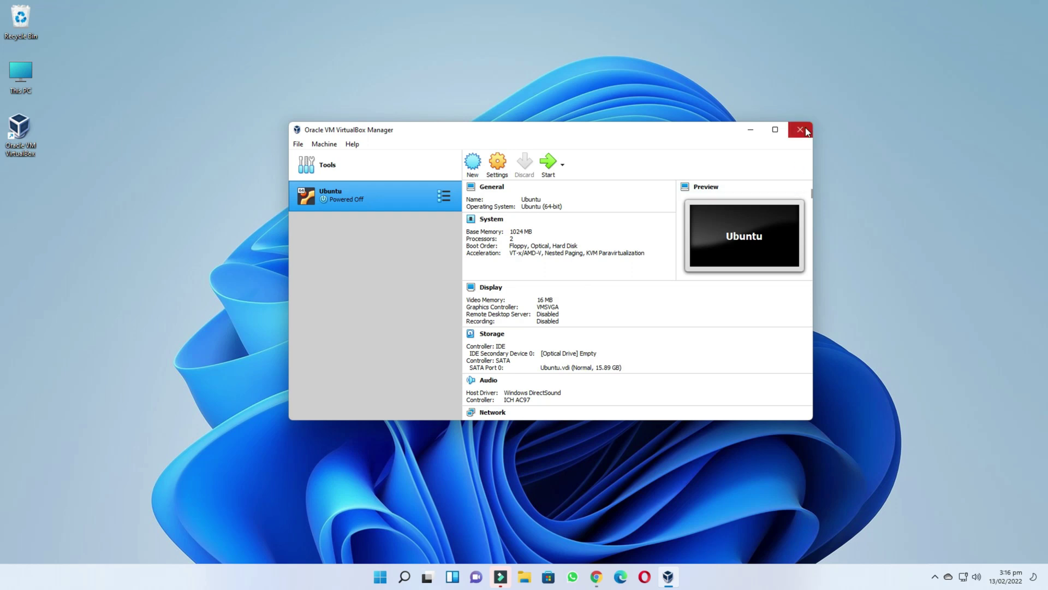
left_click(800, 130)
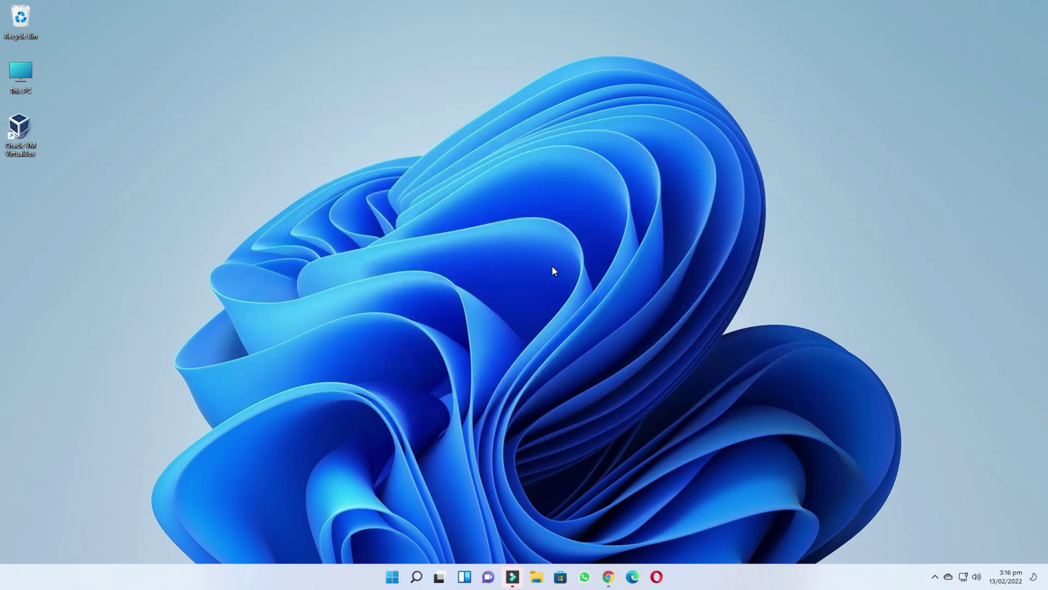